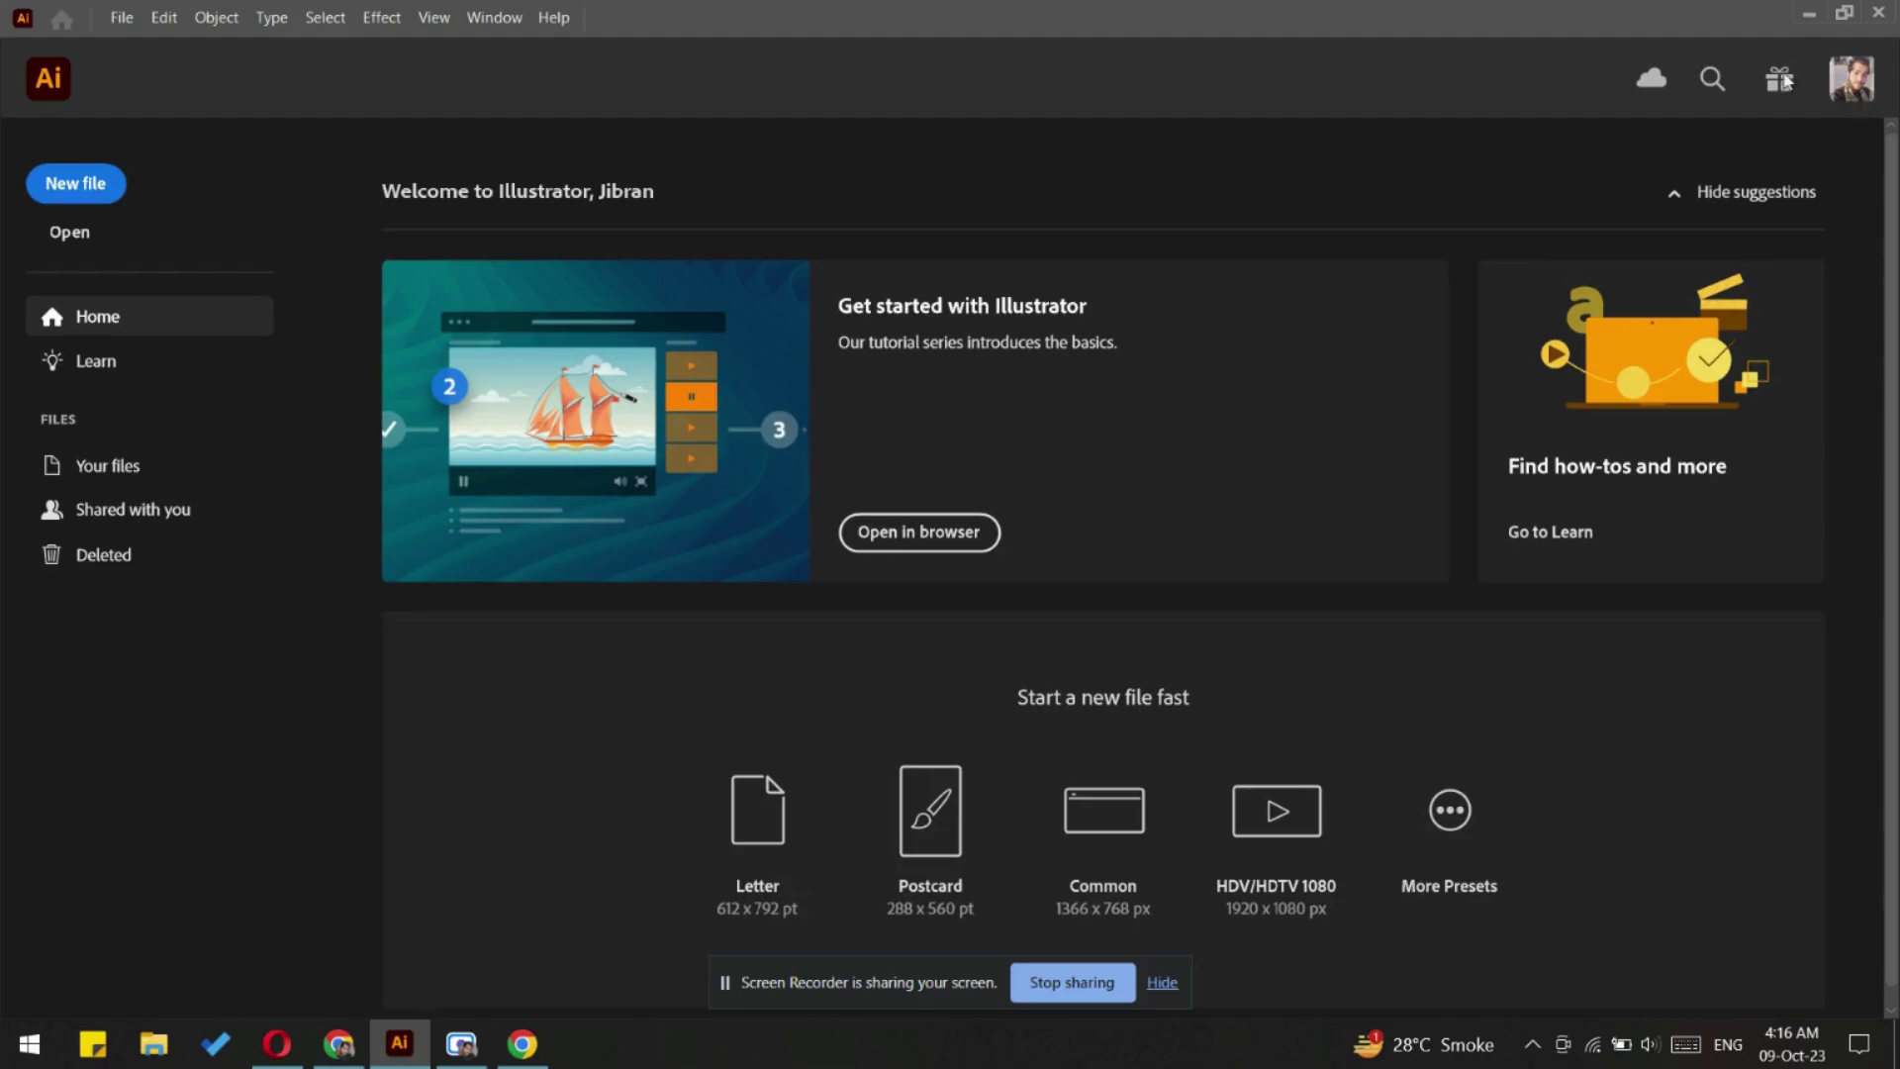
# Review the What's new topics from Improved 3D effects through Place linked cloud documents, and close the overview
pyautogui.click(209, 457)
pyautogui.click(1780, 84)
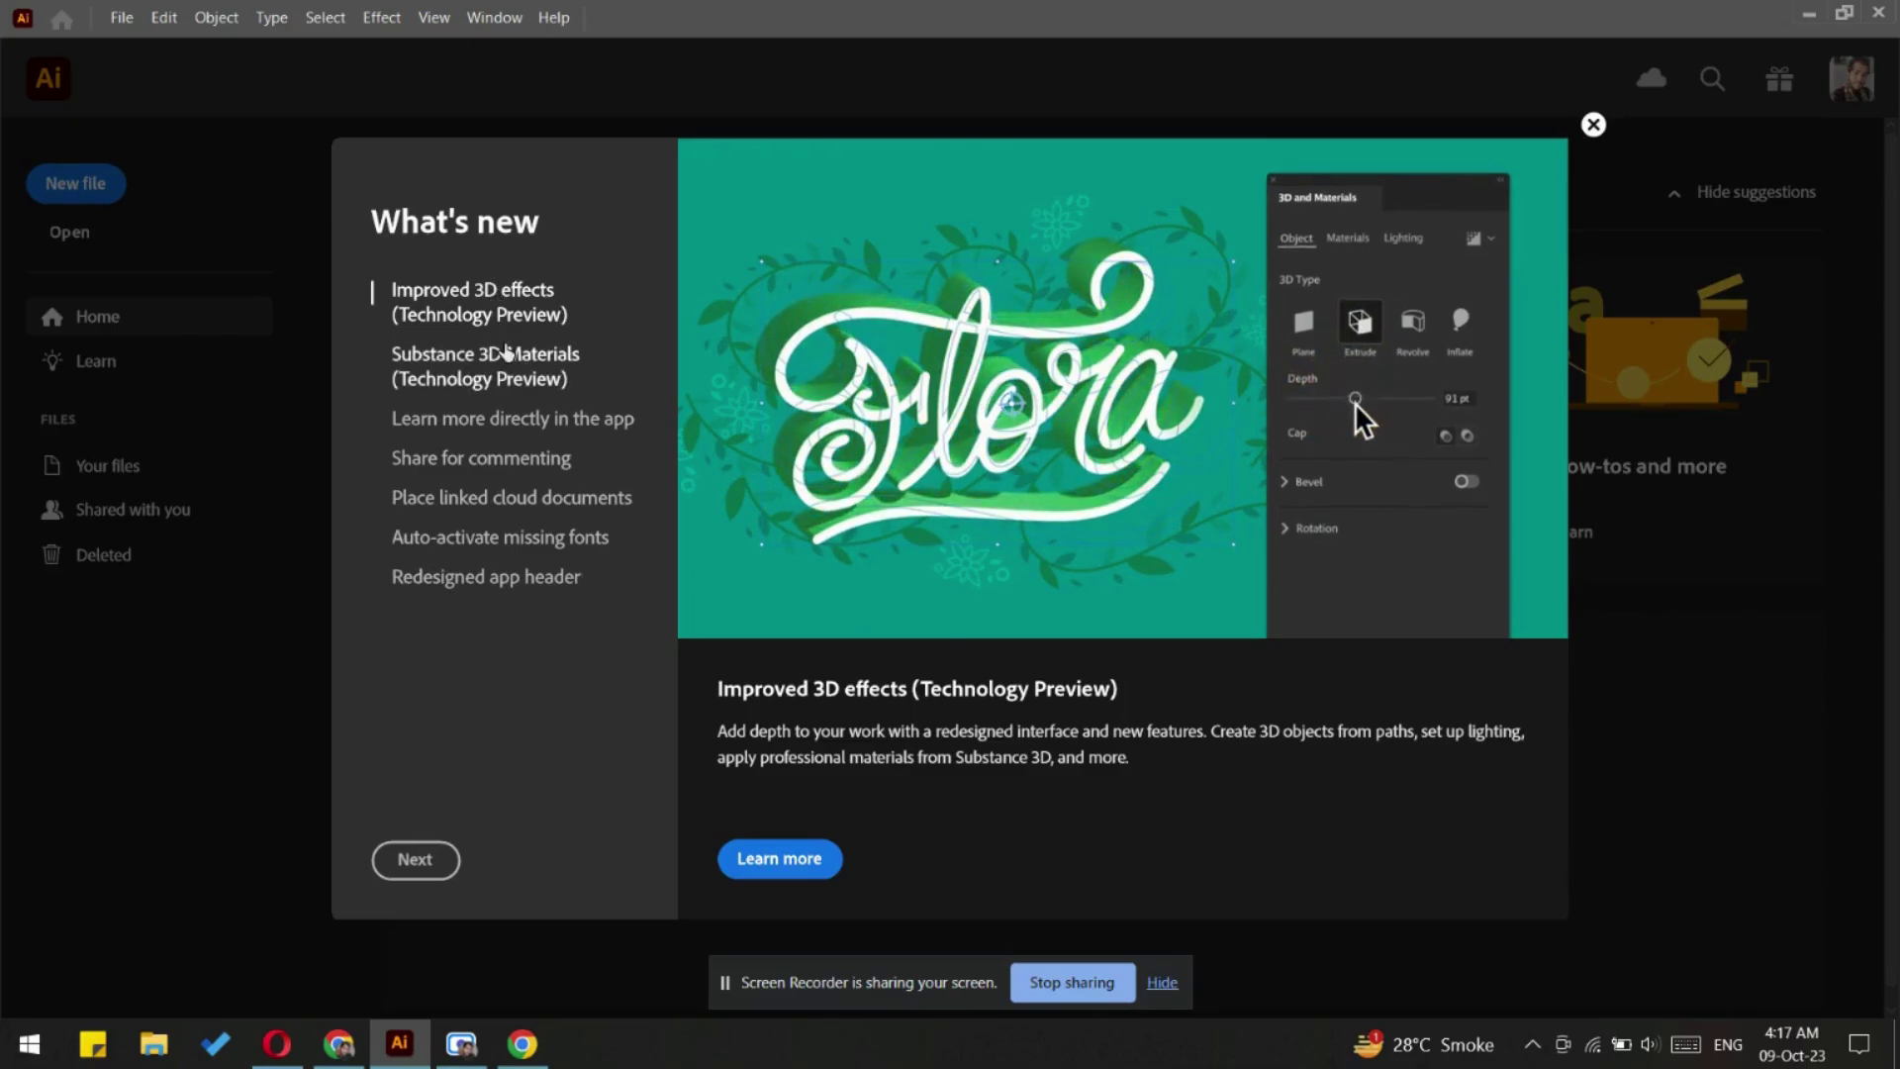
pyautogui.click(498, 355)
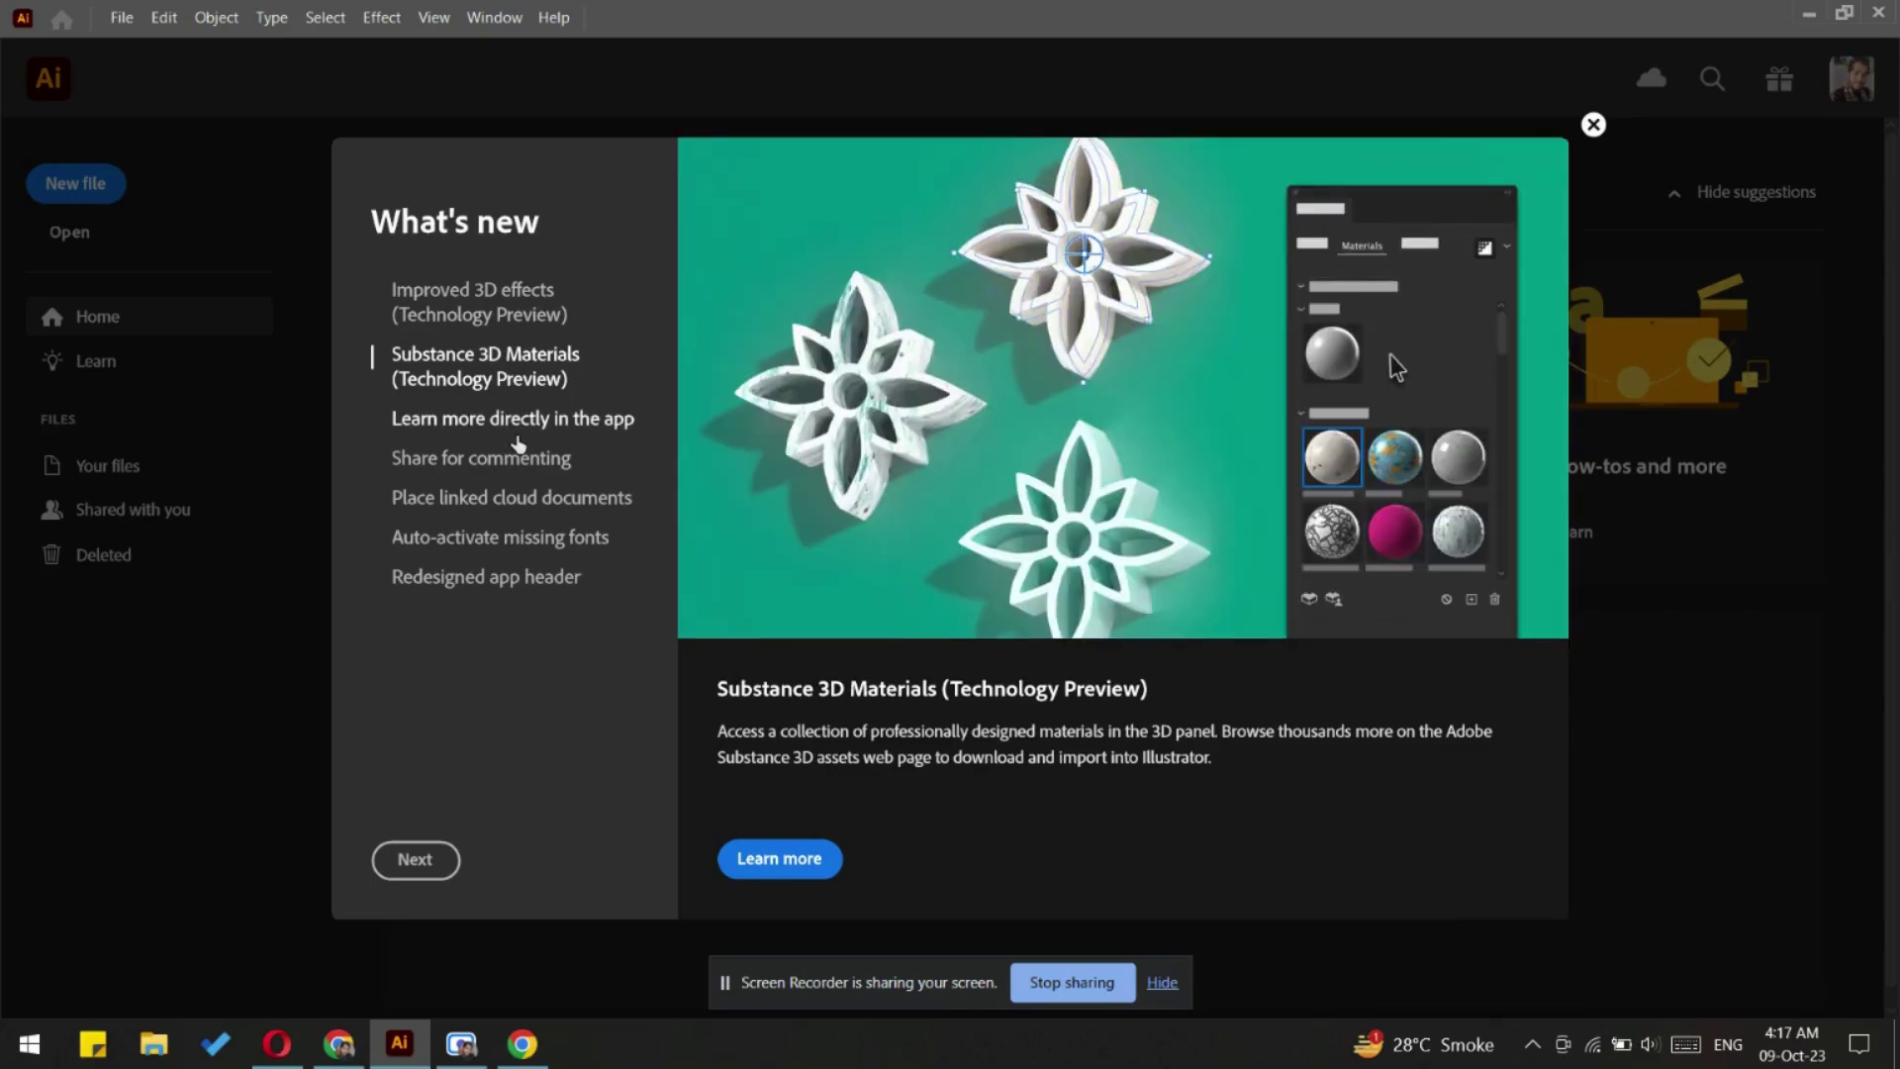
pyautogui.click(495, 422)
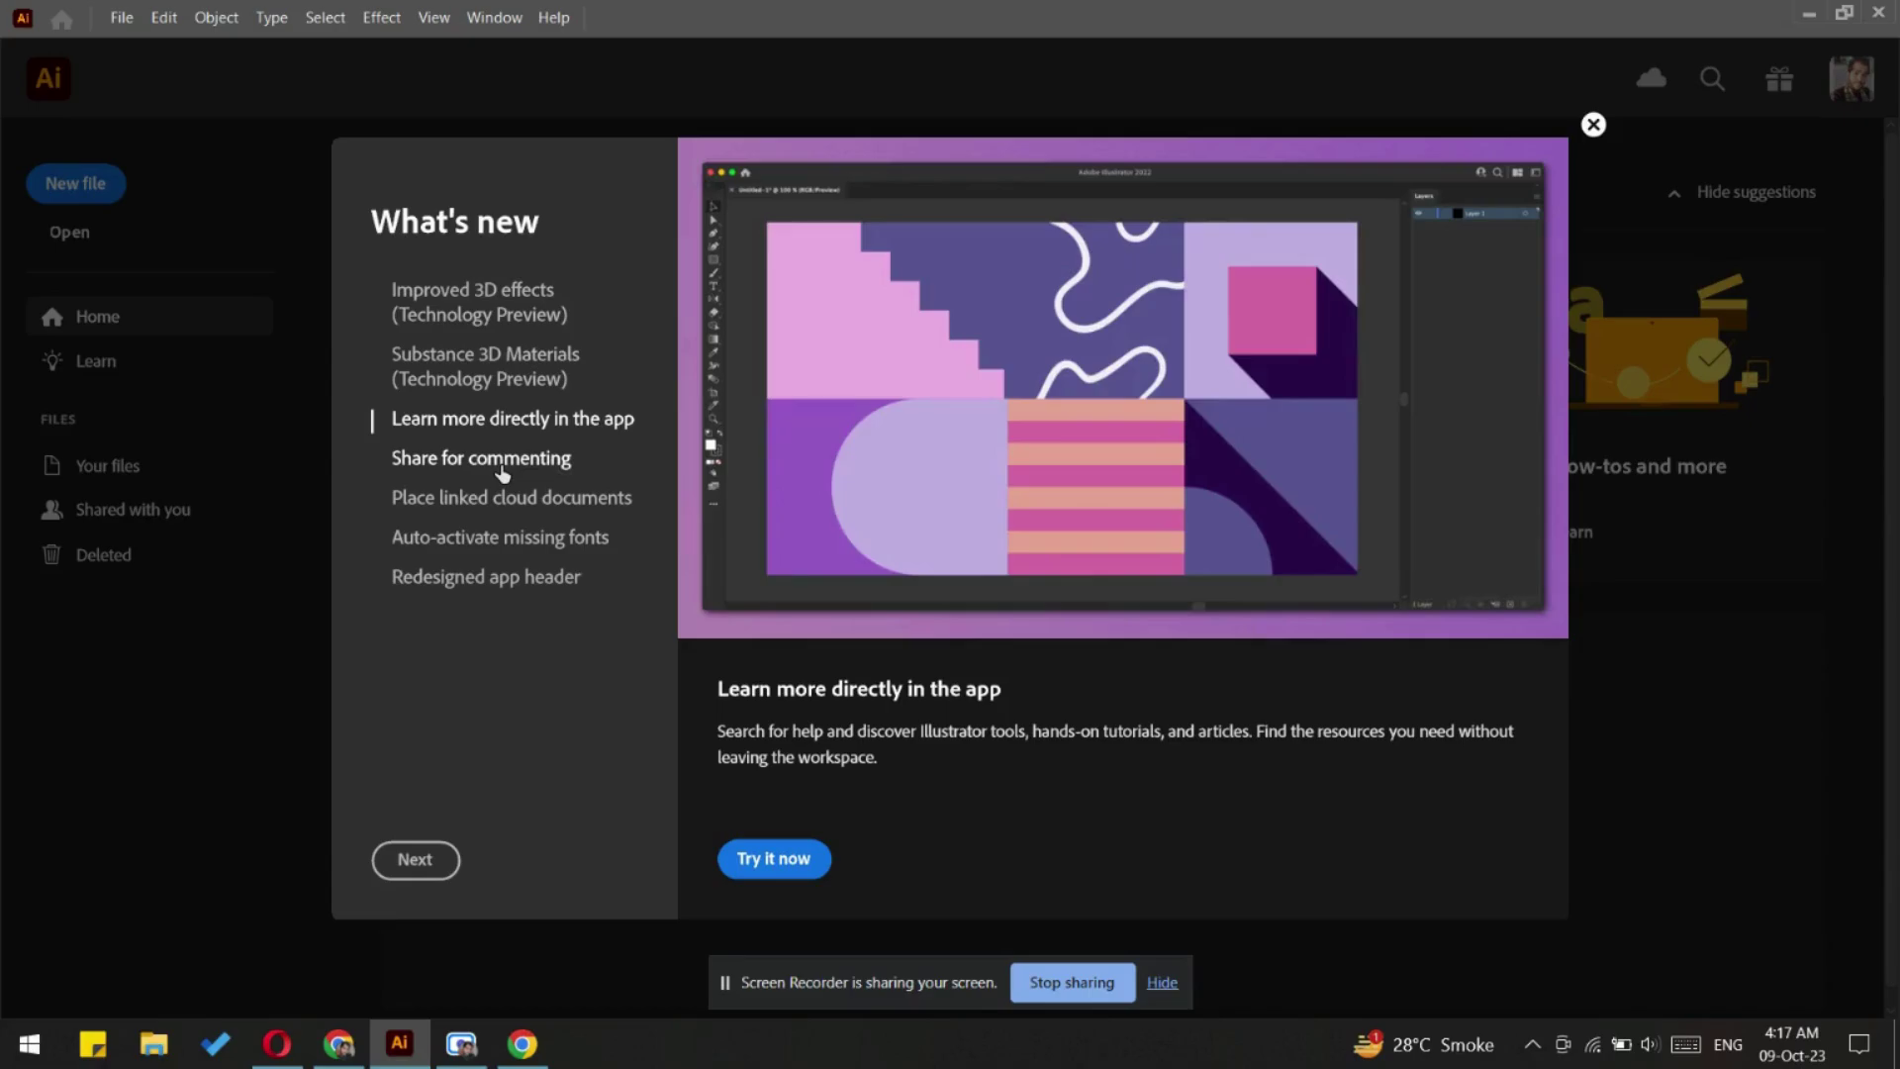
pyautogui.click(501, 465)
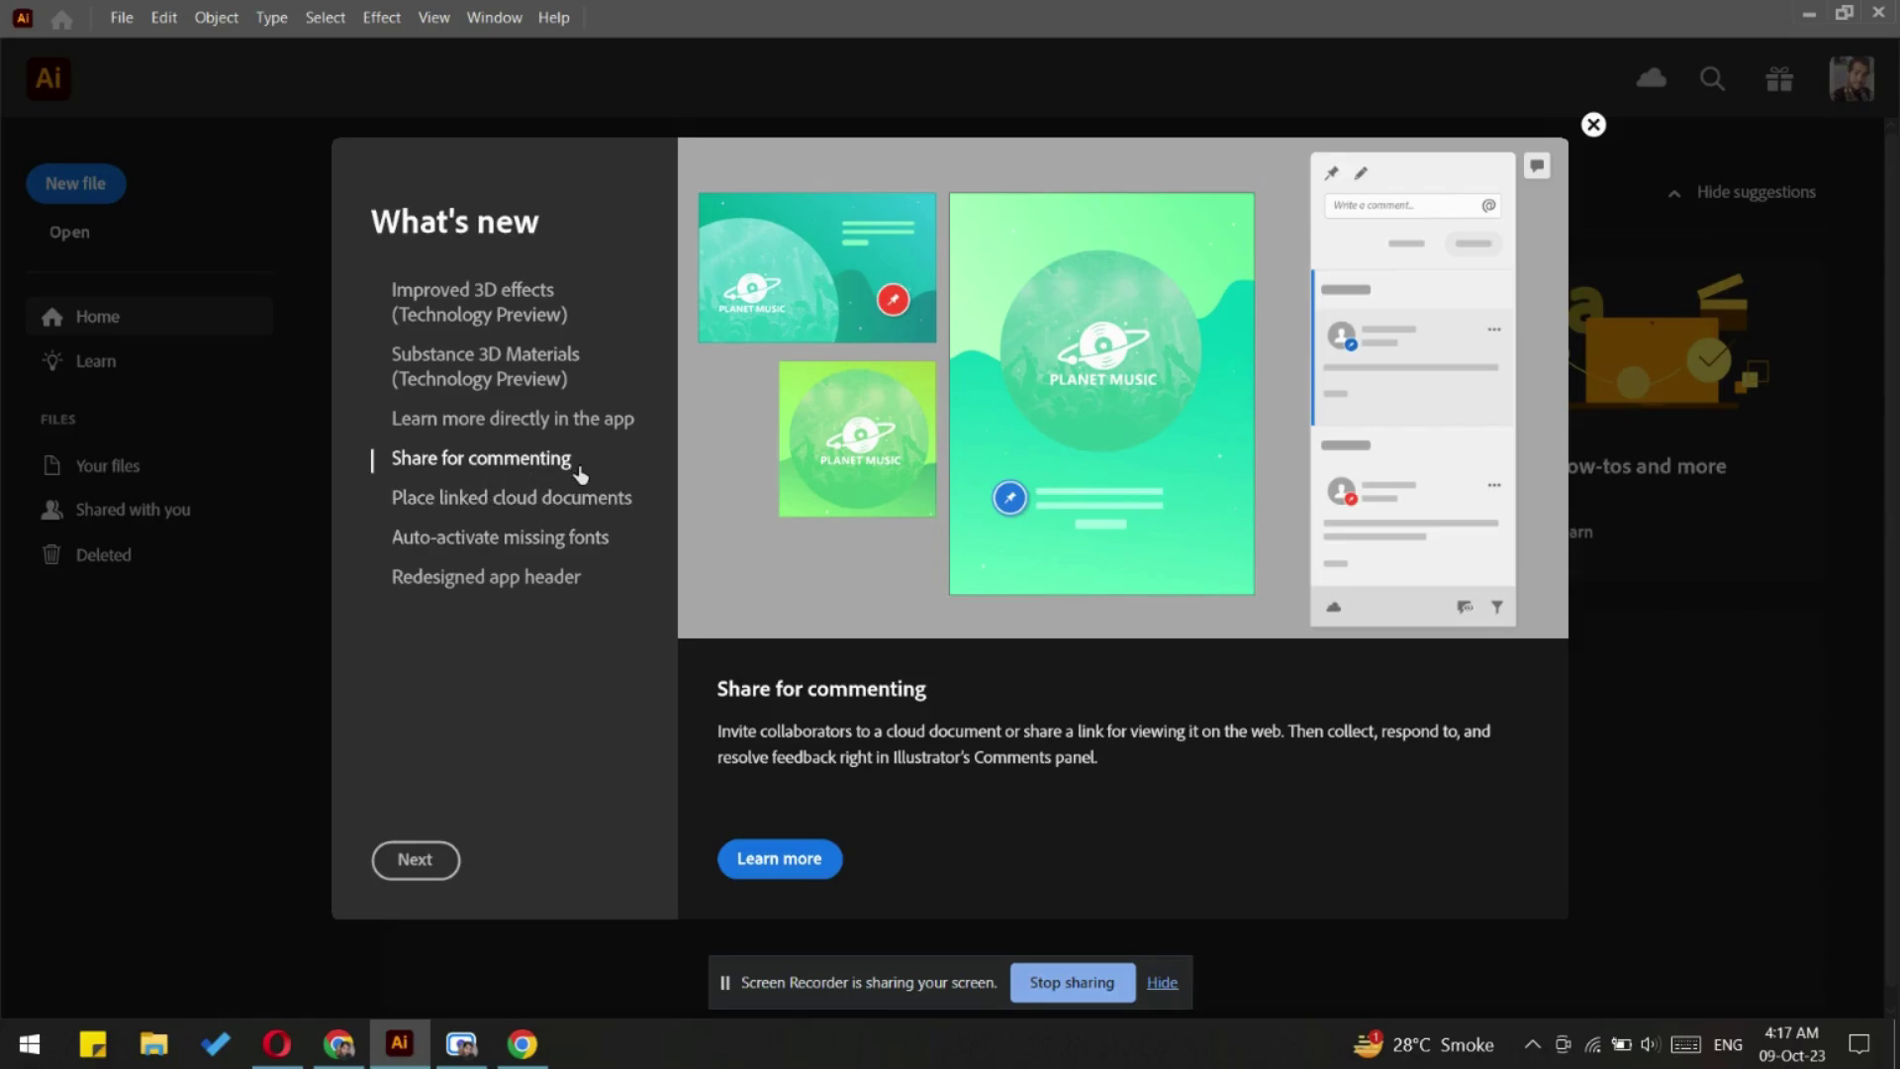
pyautogui.click(500, 507)
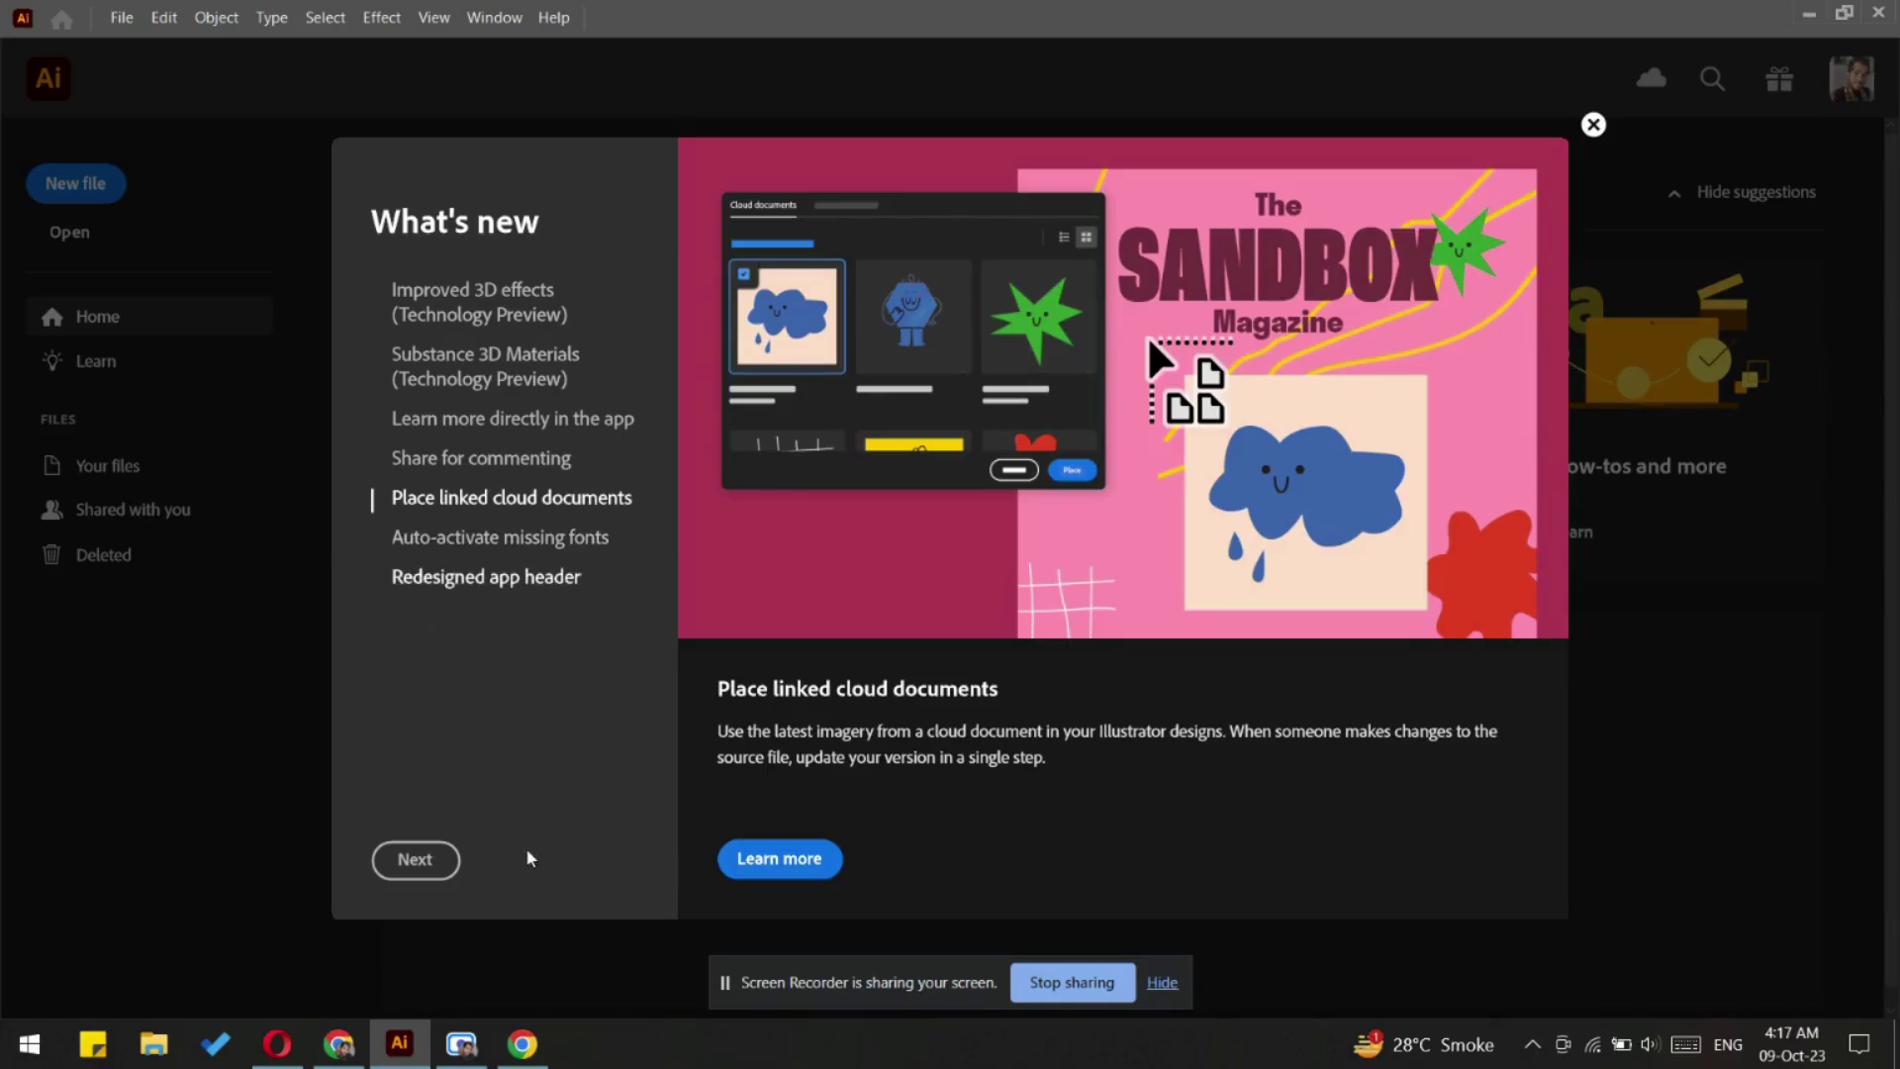
pyautogui.click(1593, 124)
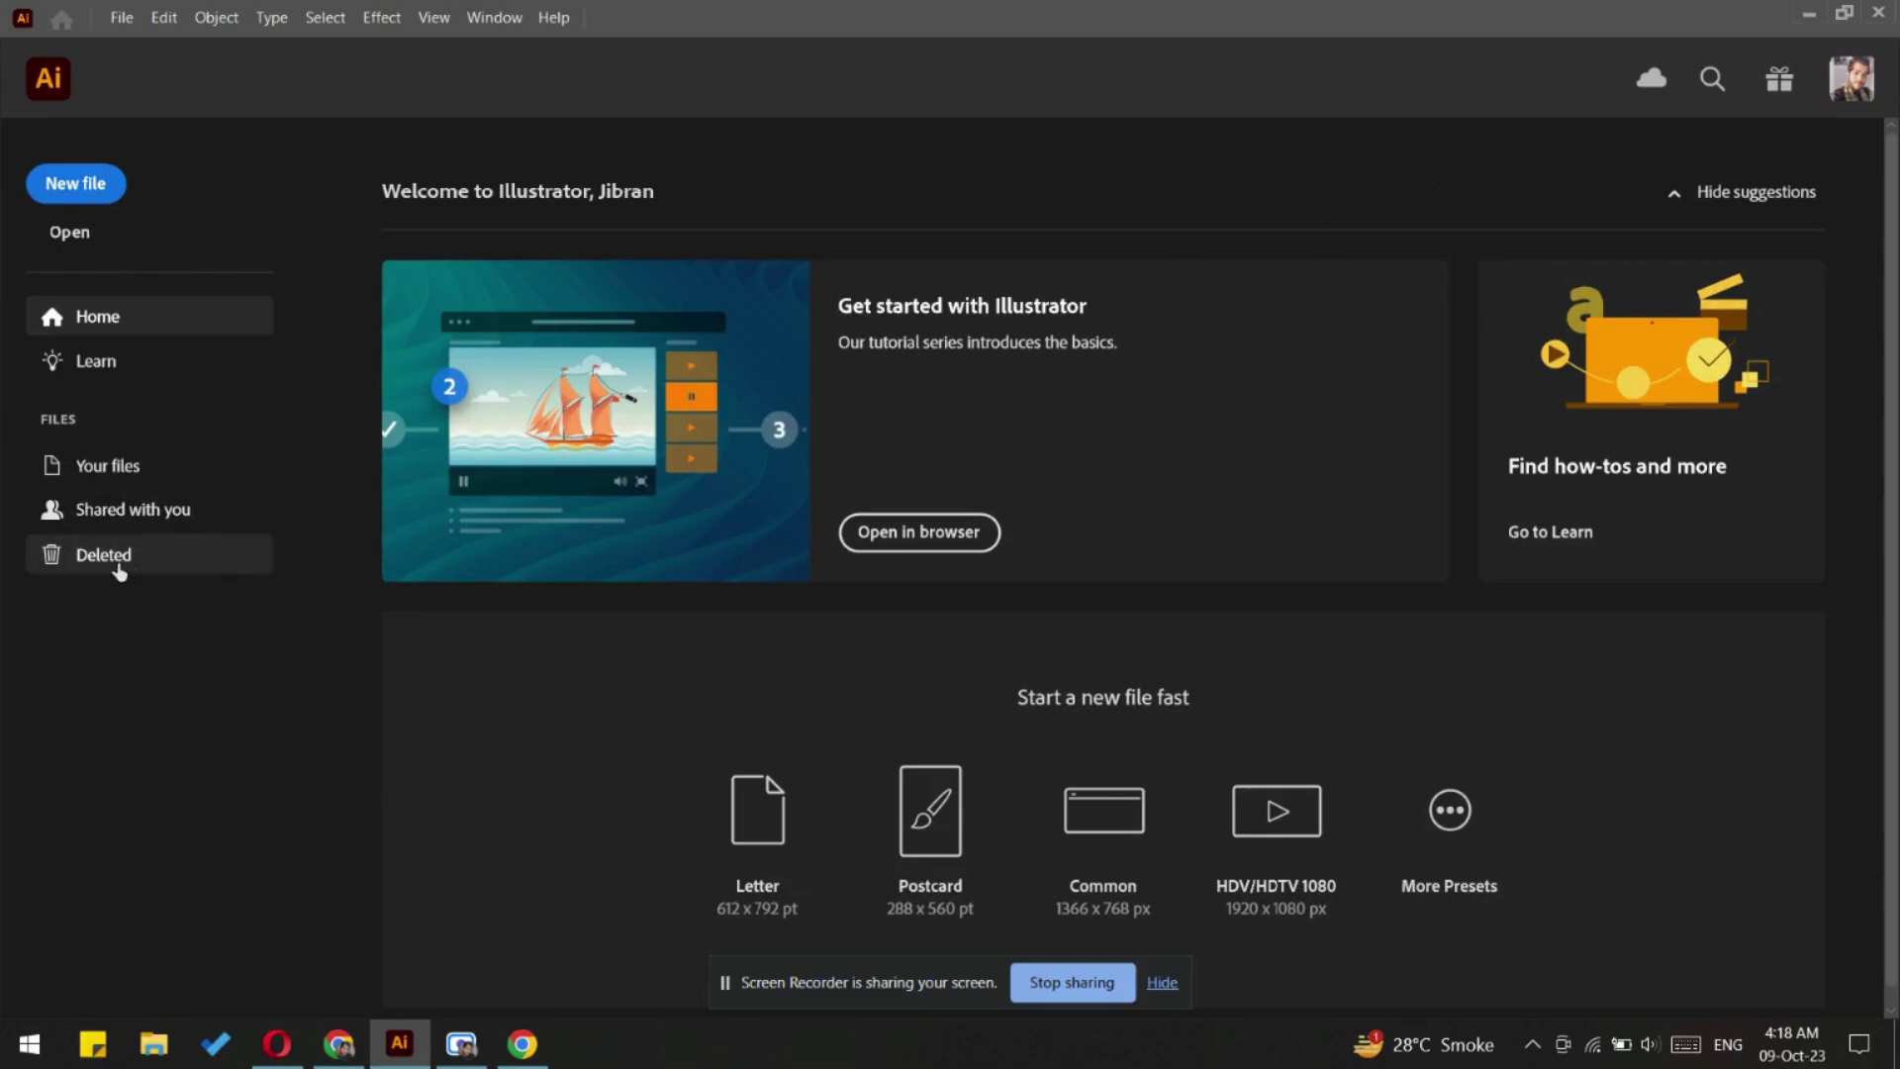
# Open the new document dialog and examine the blank presets and templates in the Mobile category
pyautogui.scroll(-1, 1584, 509)
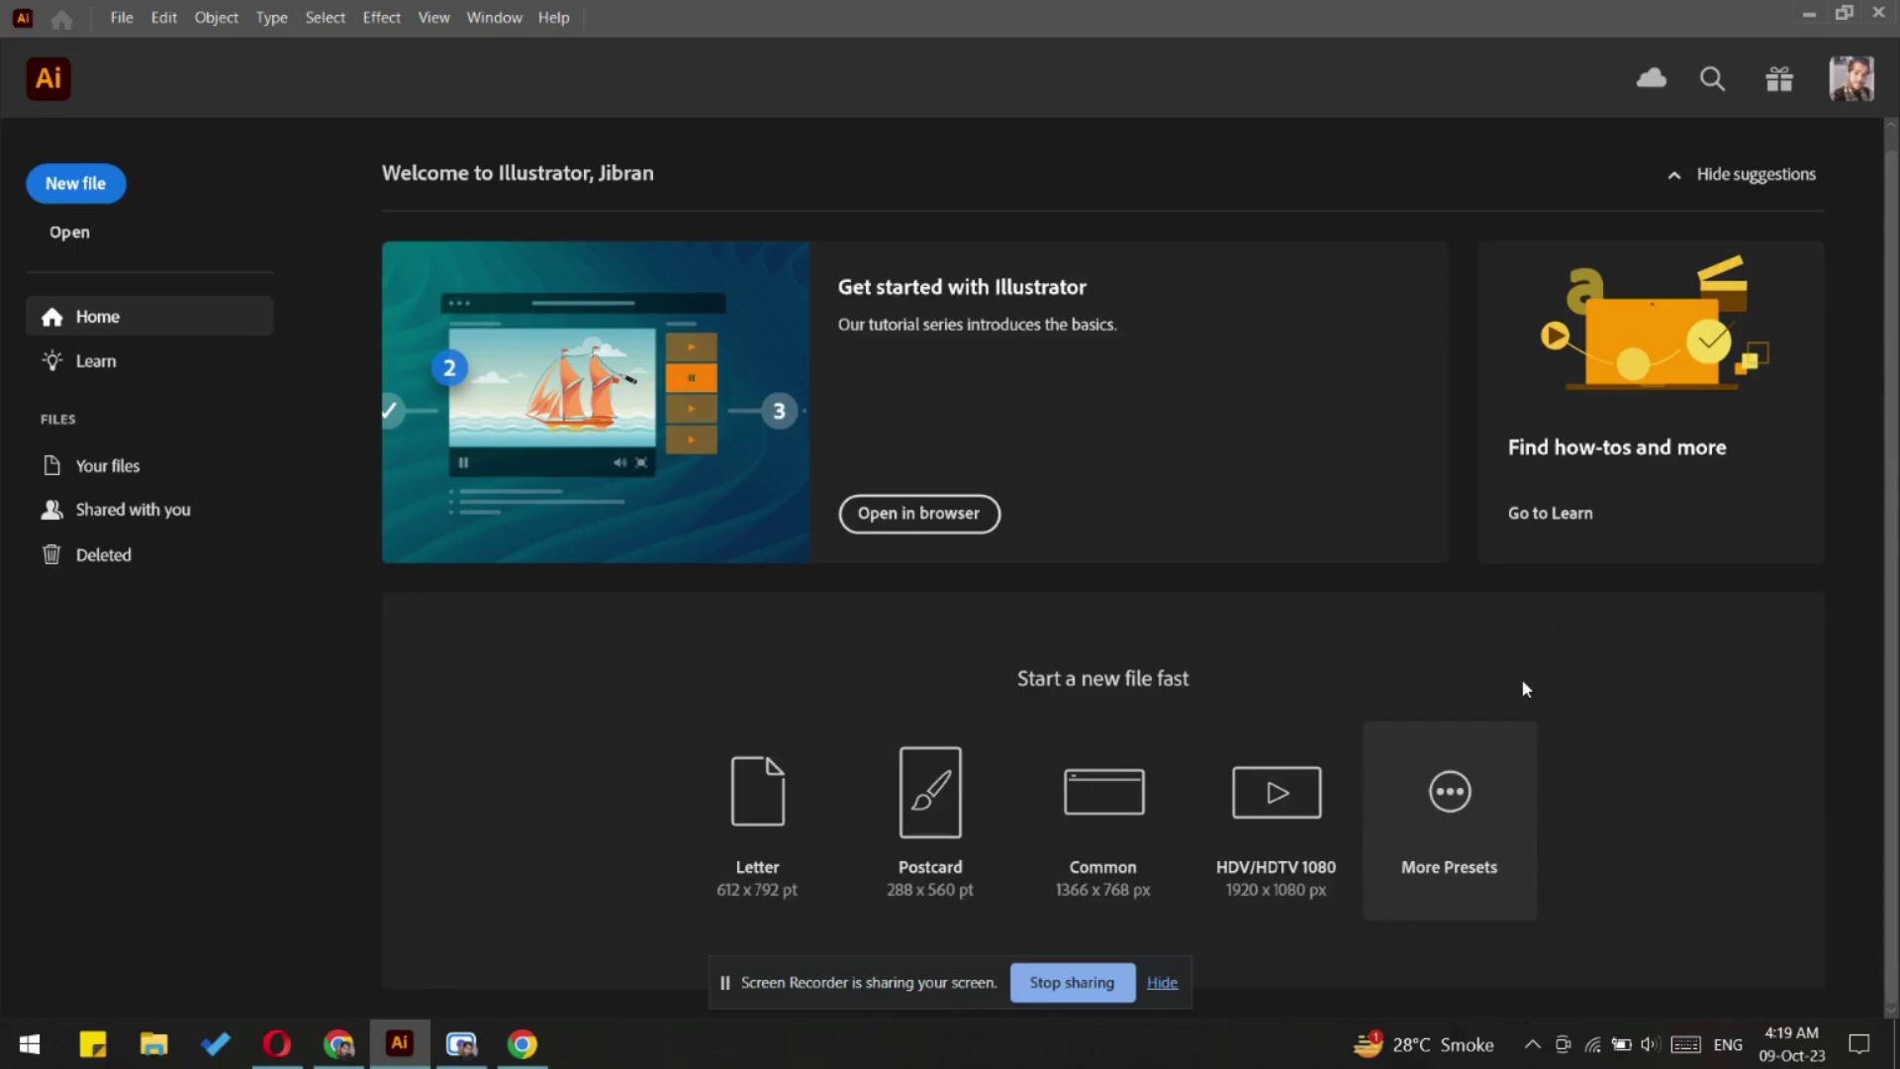
pyautogui.hotkey('ctrl', 'n')
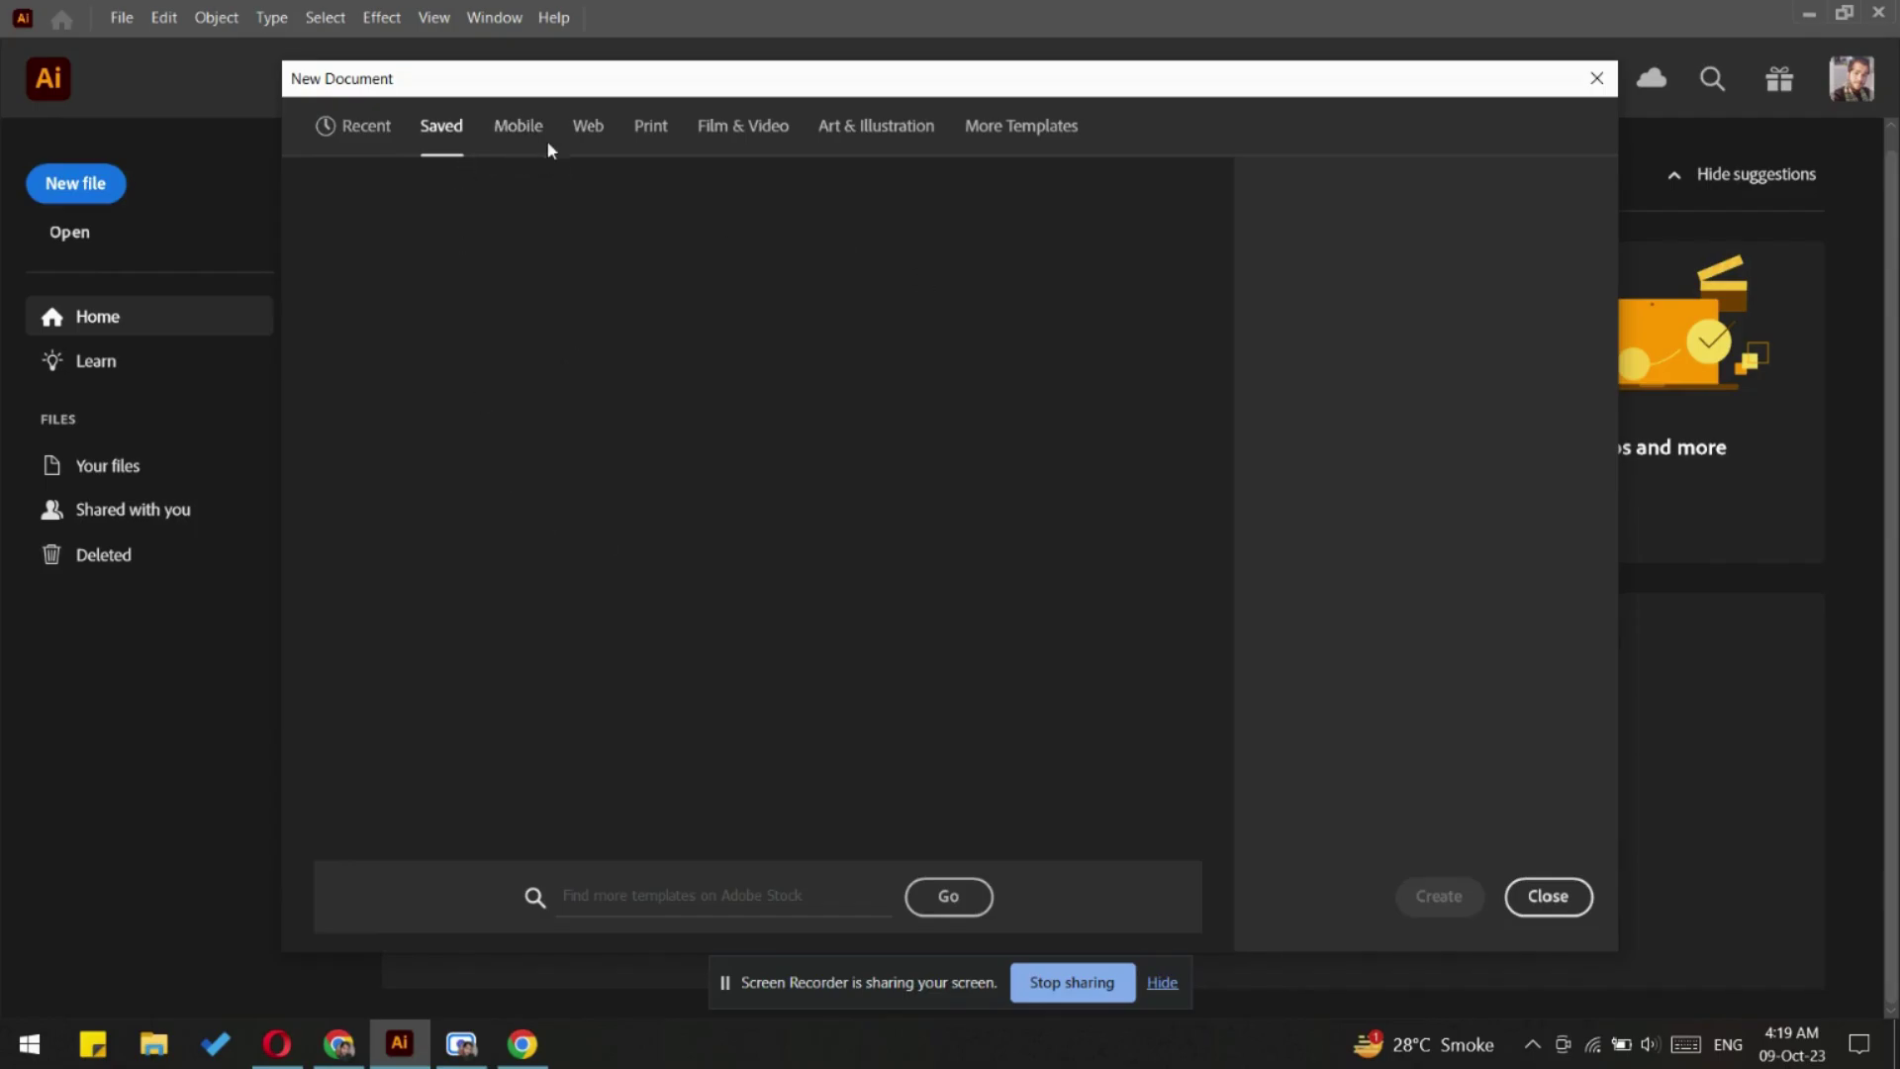
pyautogui.click(522, 132)
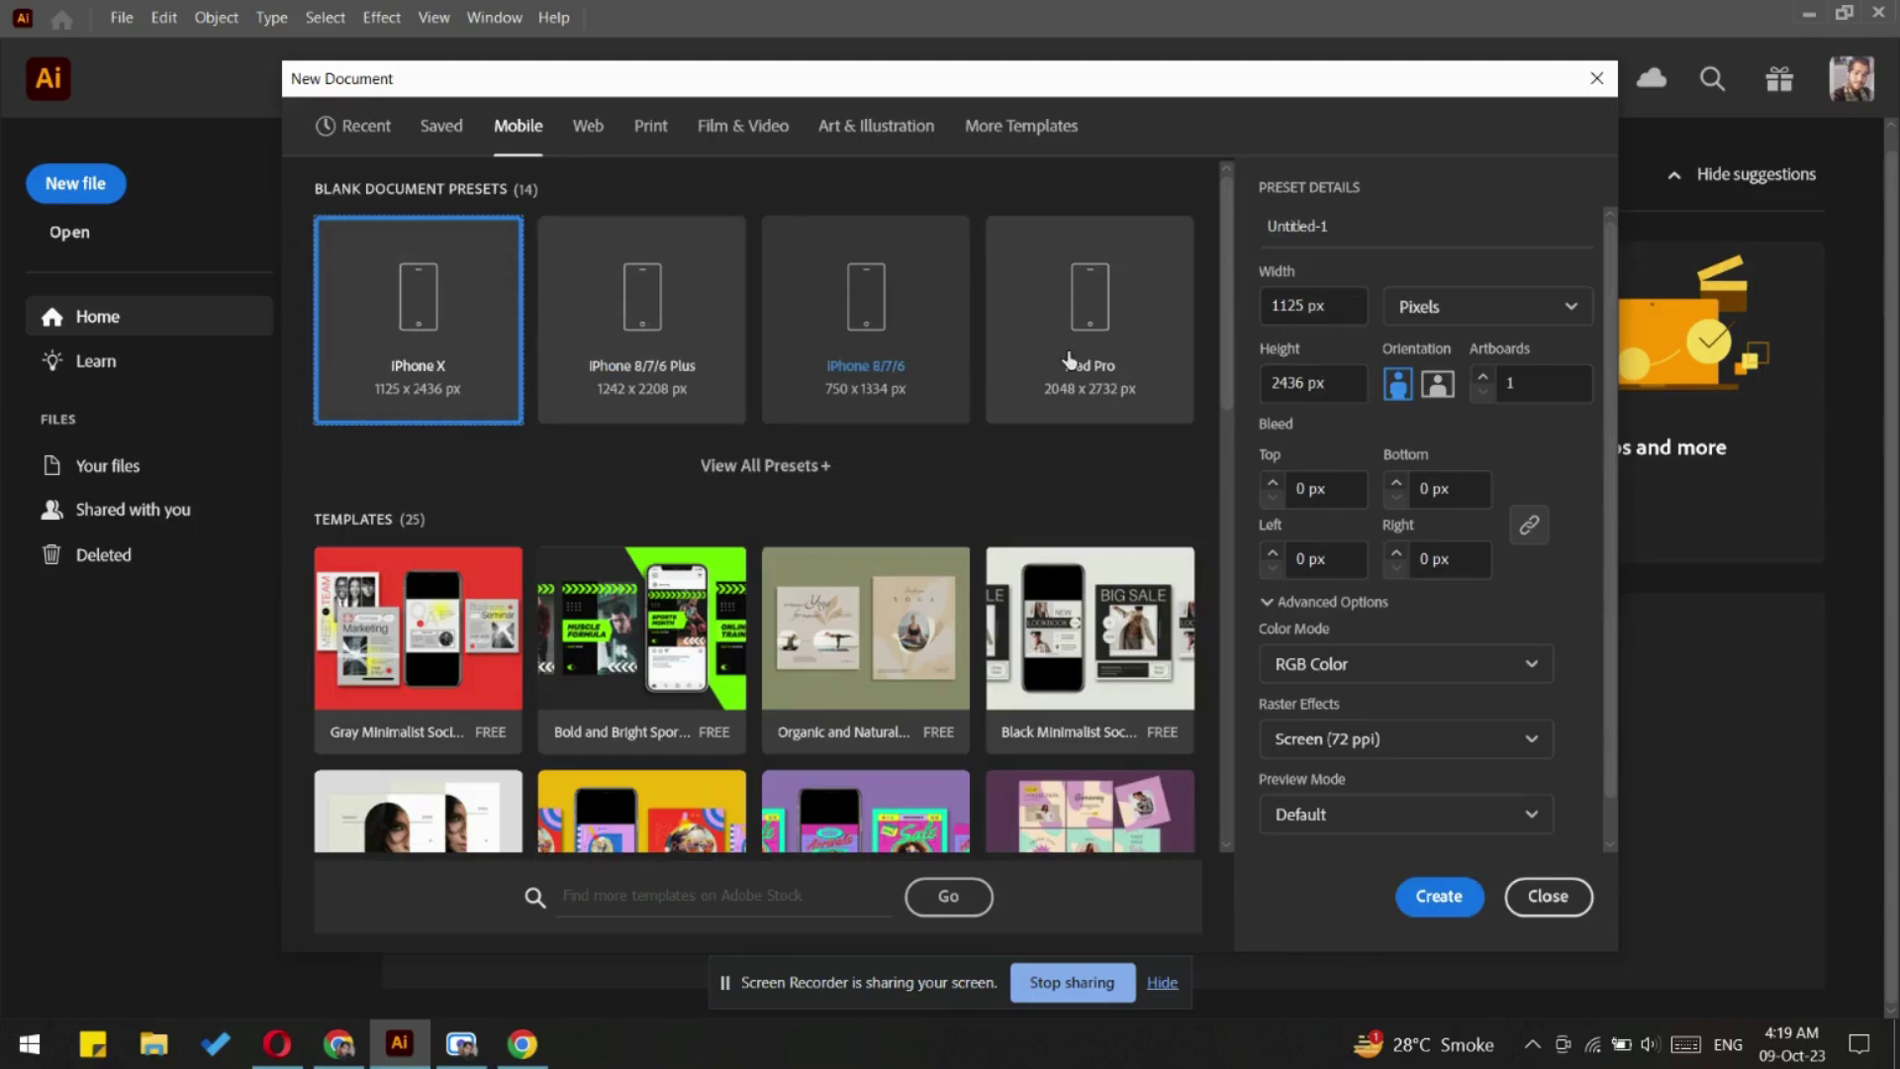
pyautogui.scroll(-2, 955, 486)
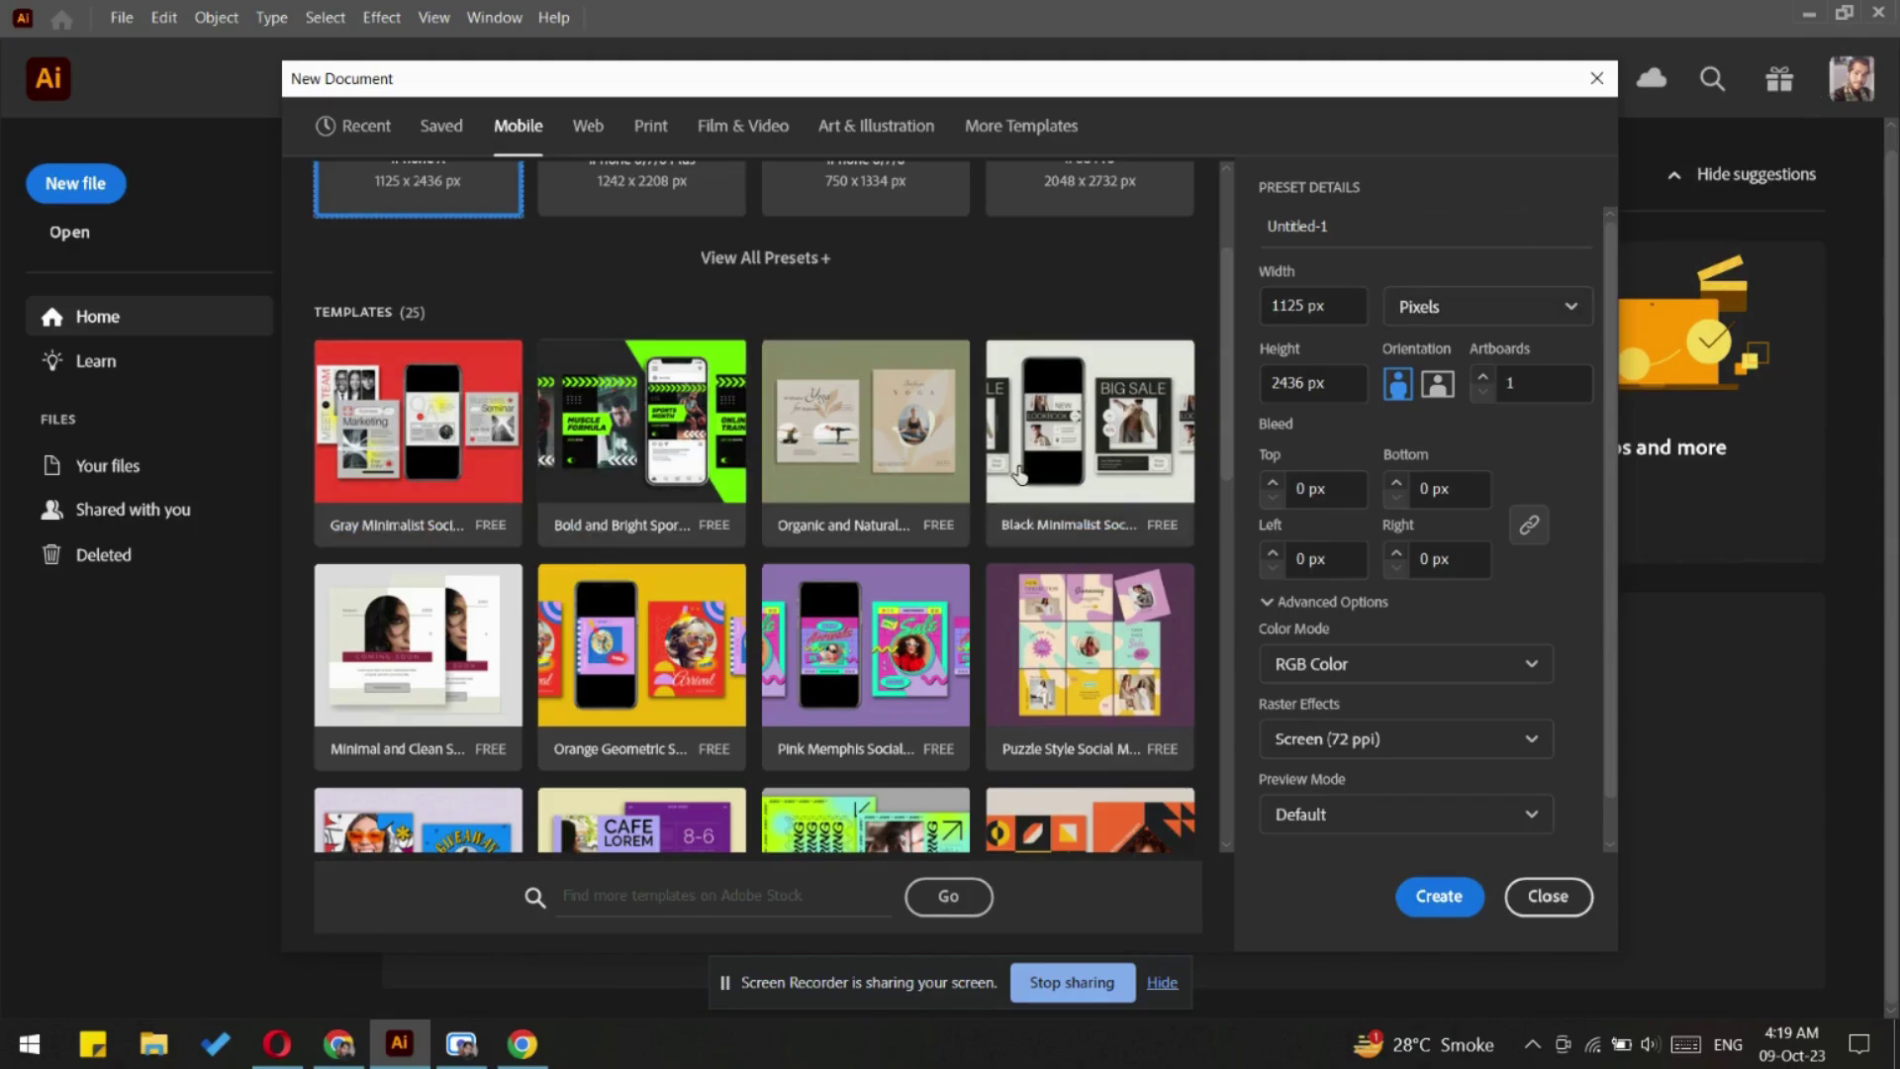
pyautogui.scroll(-8, 1196, 574)
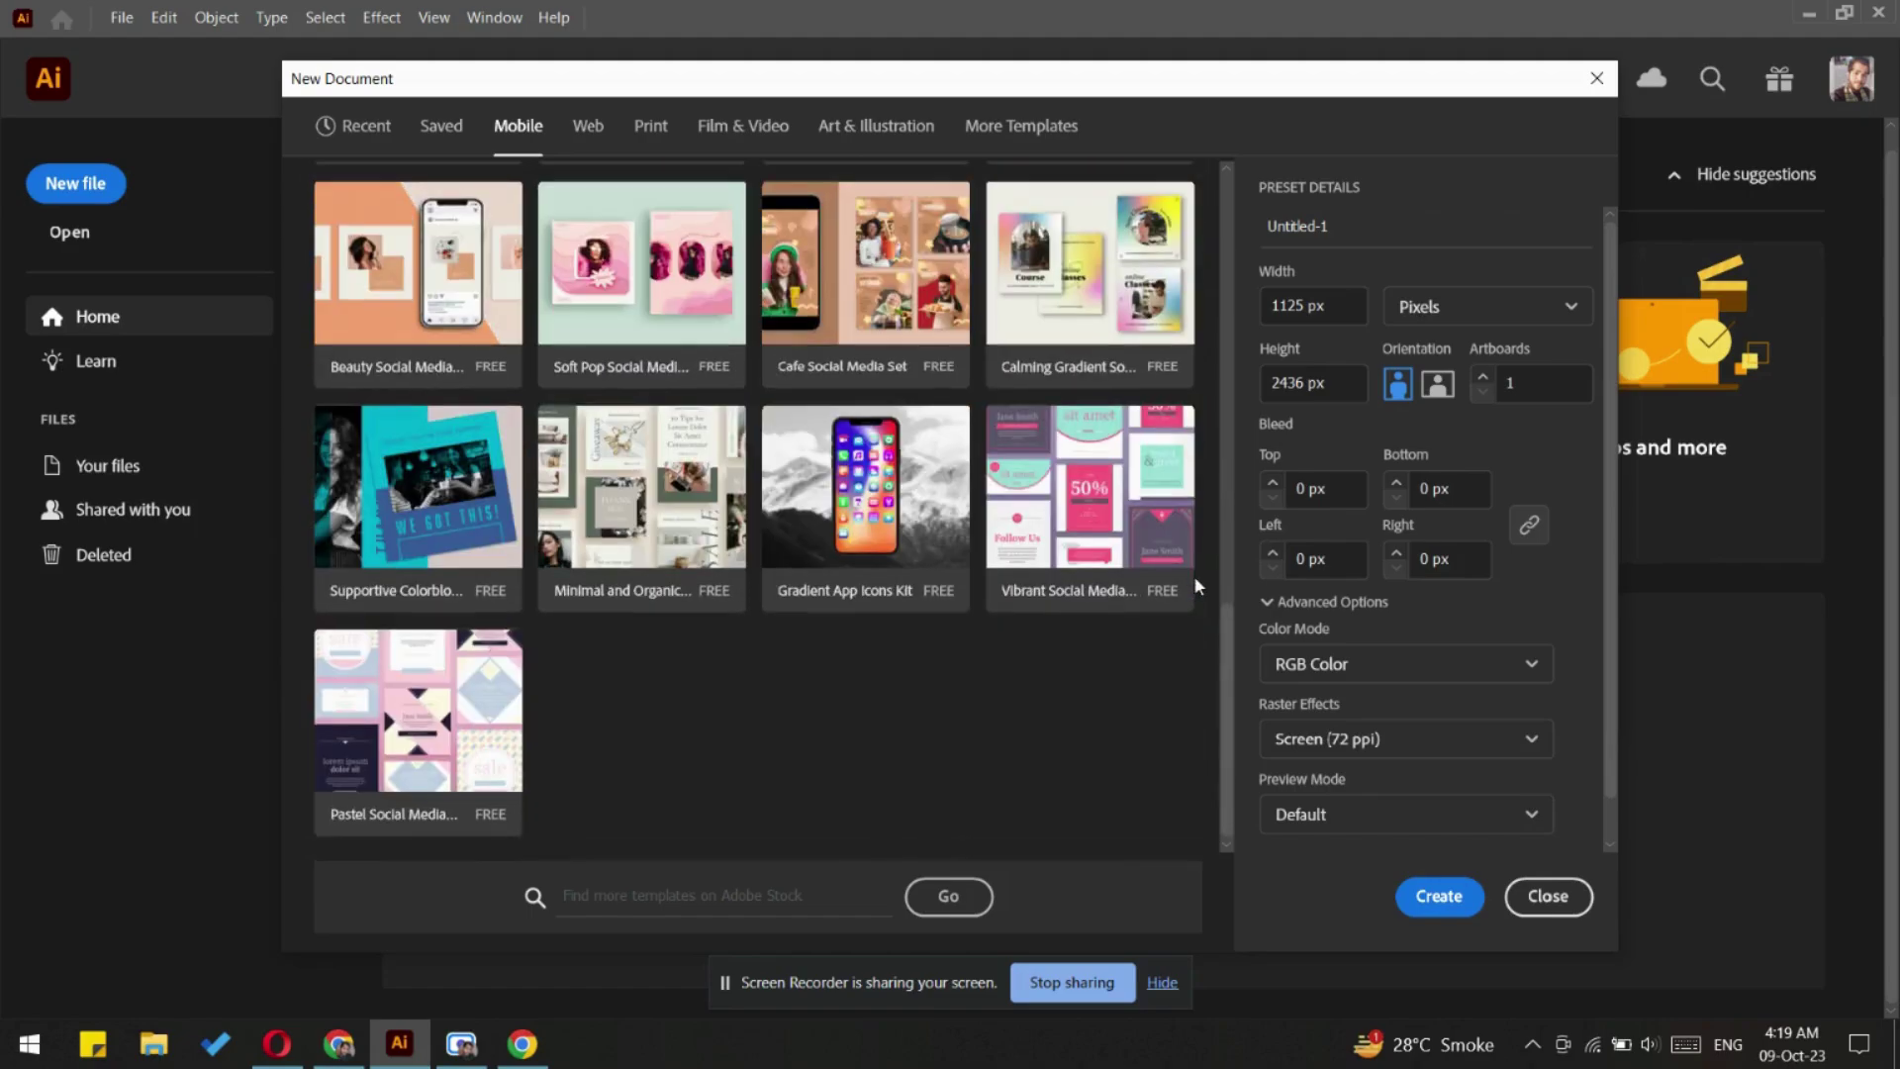
pyautogui.scroll(10, 1195, 576)
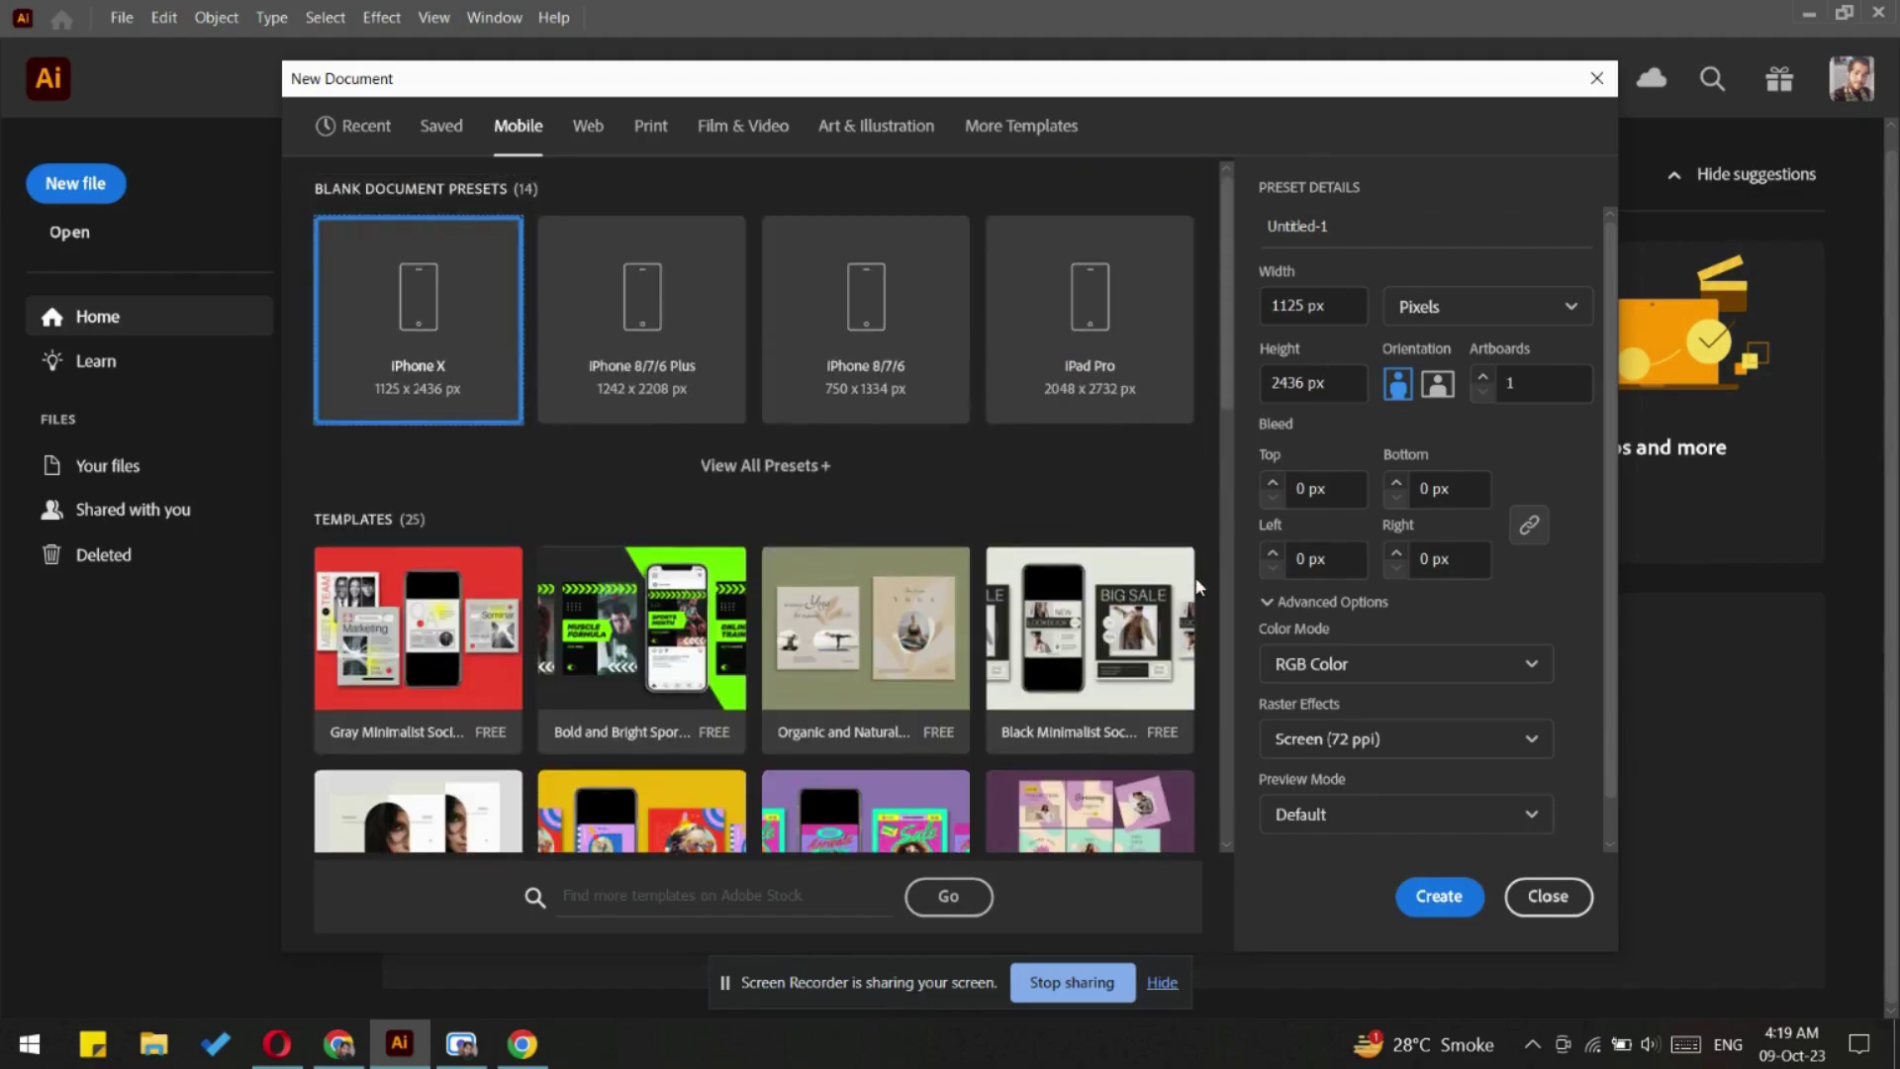
# Examine the blank presets and templates offered for Web documents
pyautogui.click(586, 131)
pyautogui.click(474, 356)
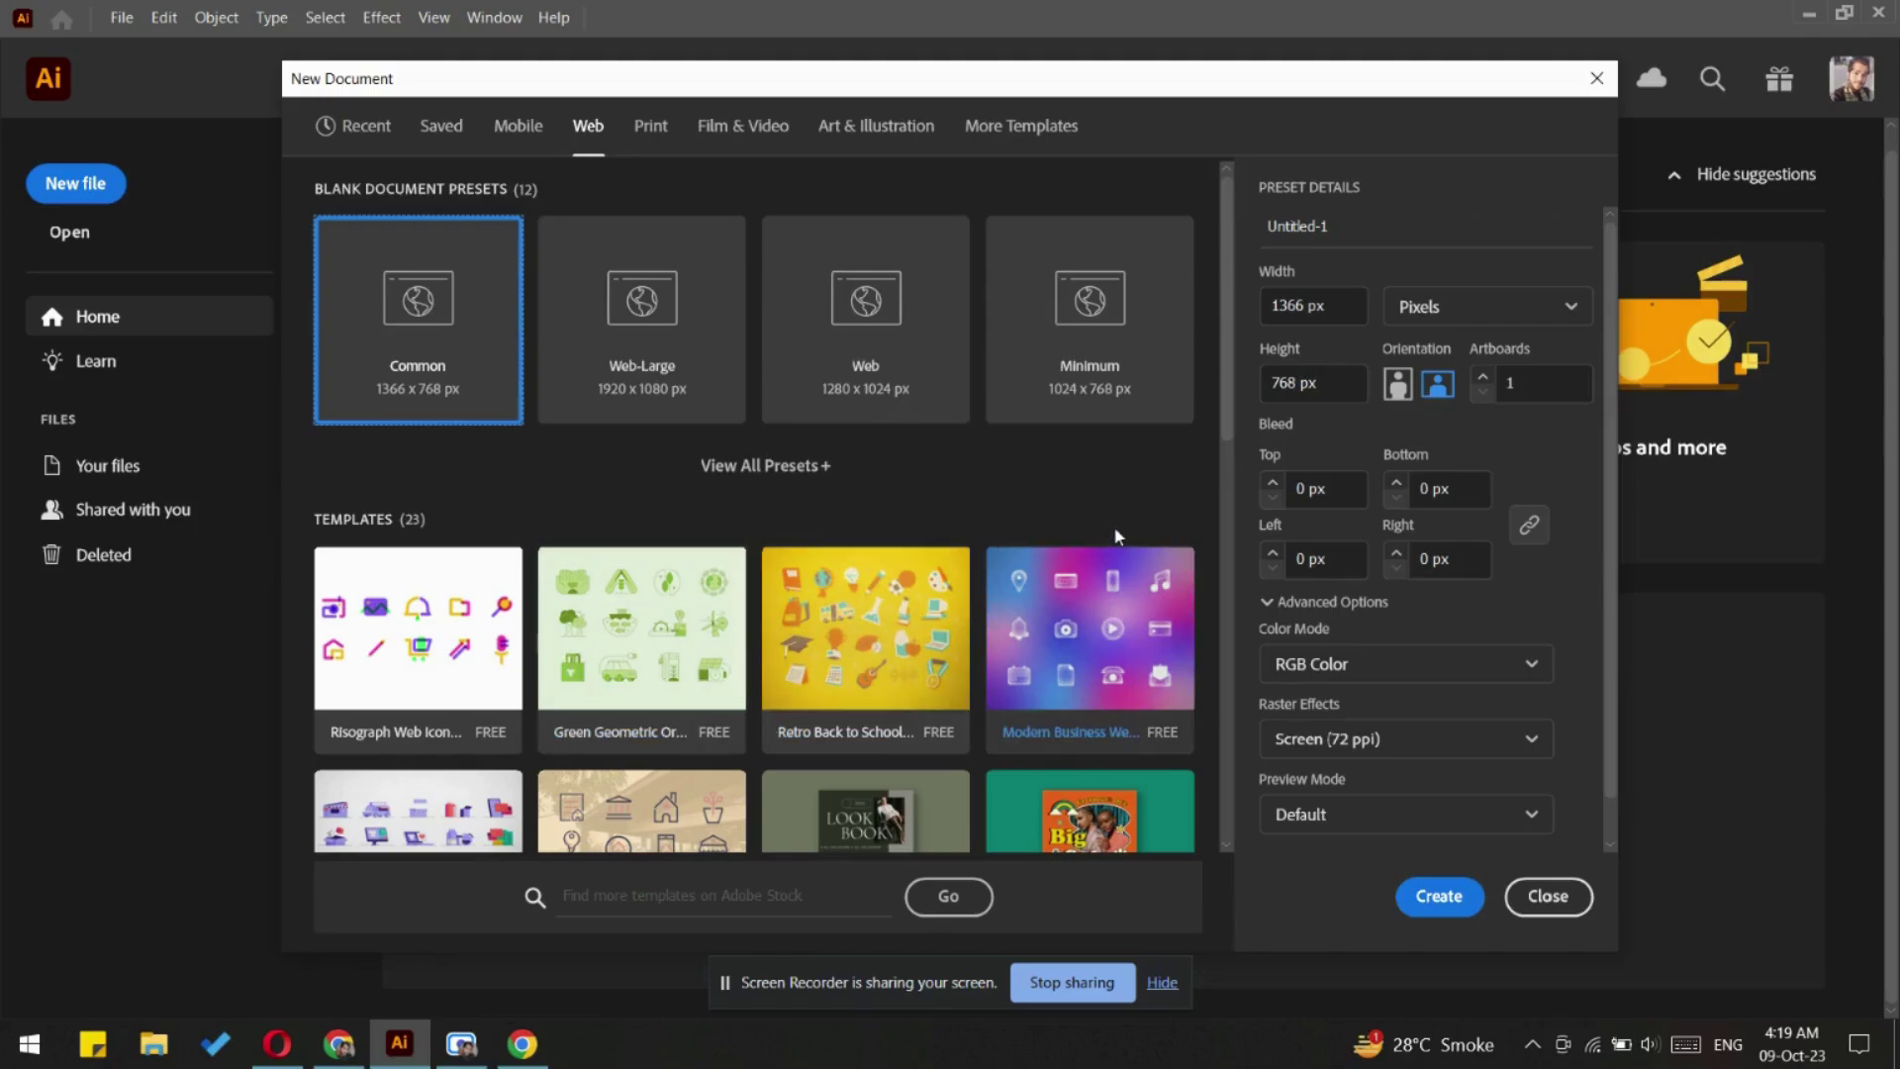
pyautogui.scroll(-6, 1113, 530)
pyautogui.scroll(6, 693, 396)
# Look through the Print category's blank document presets and its template collection
pyautogui.click(650, 126)
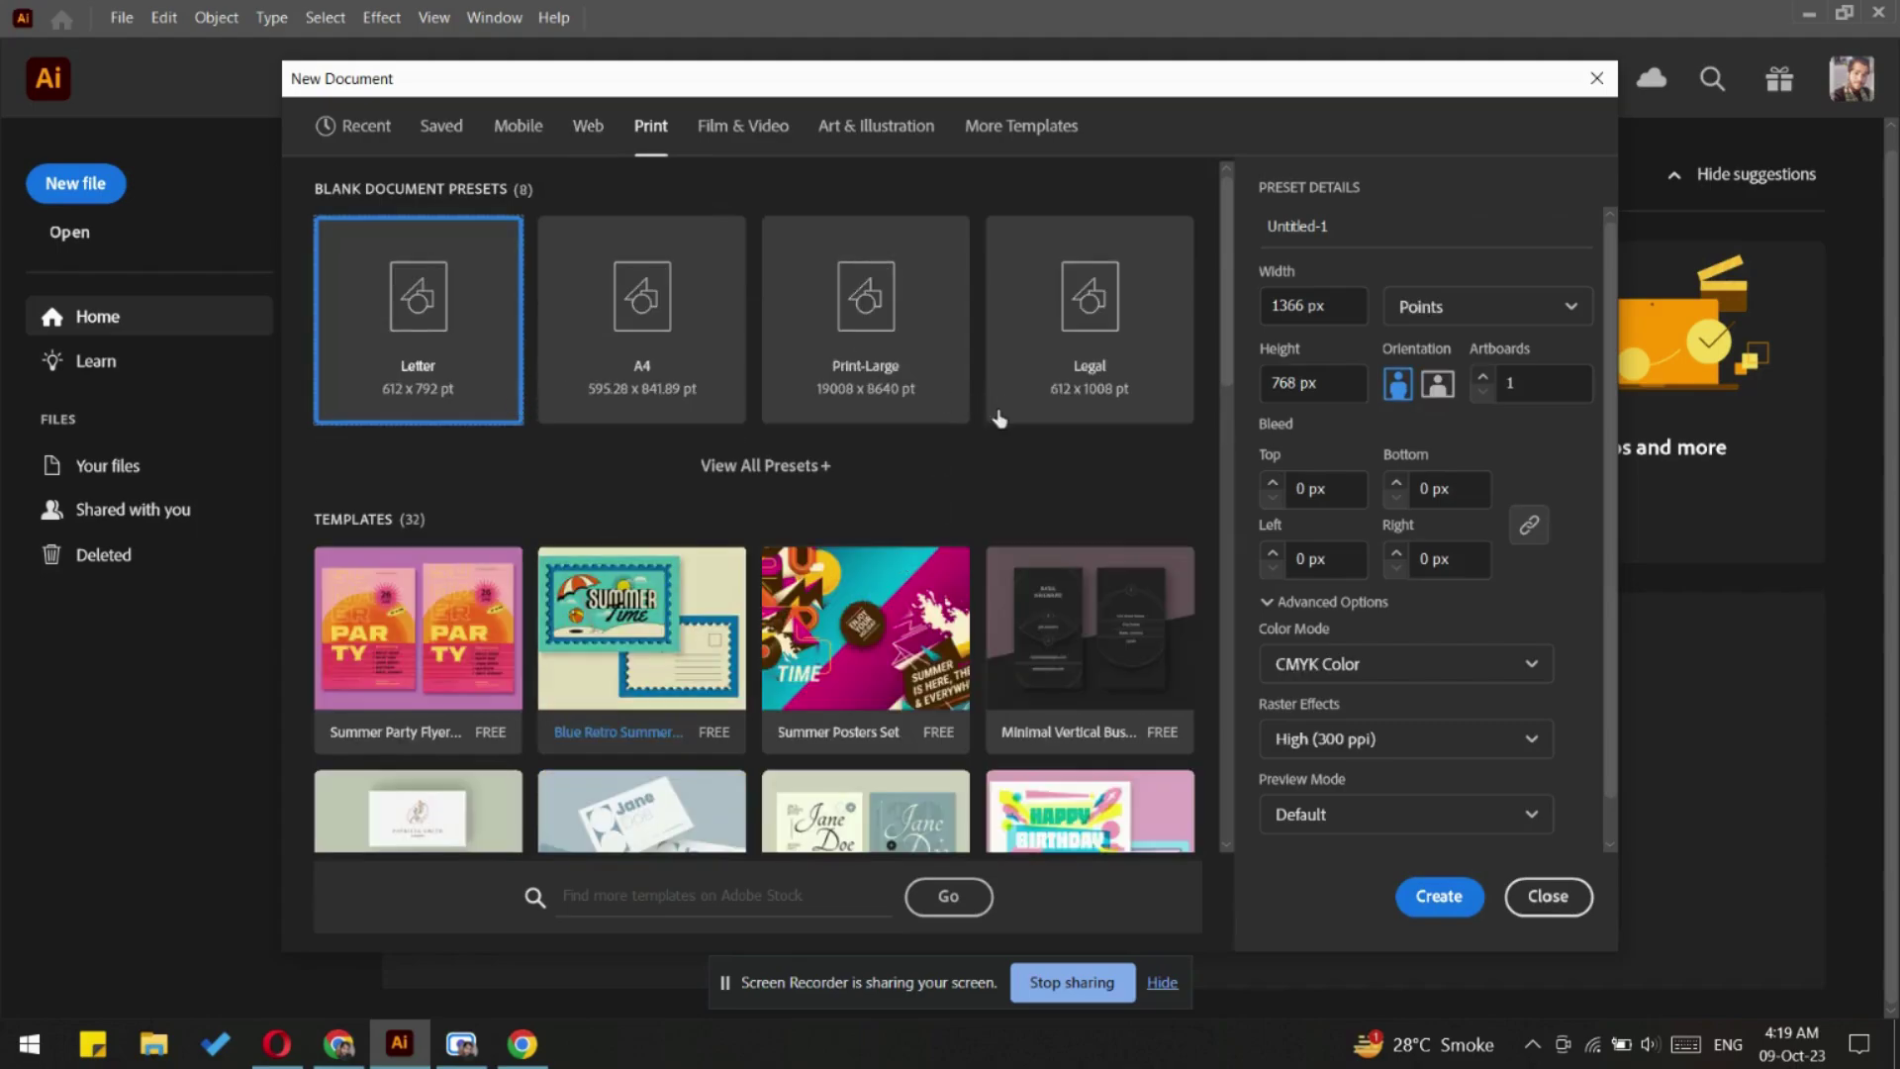
pyautogui.scroll(-5, 1138, 608)
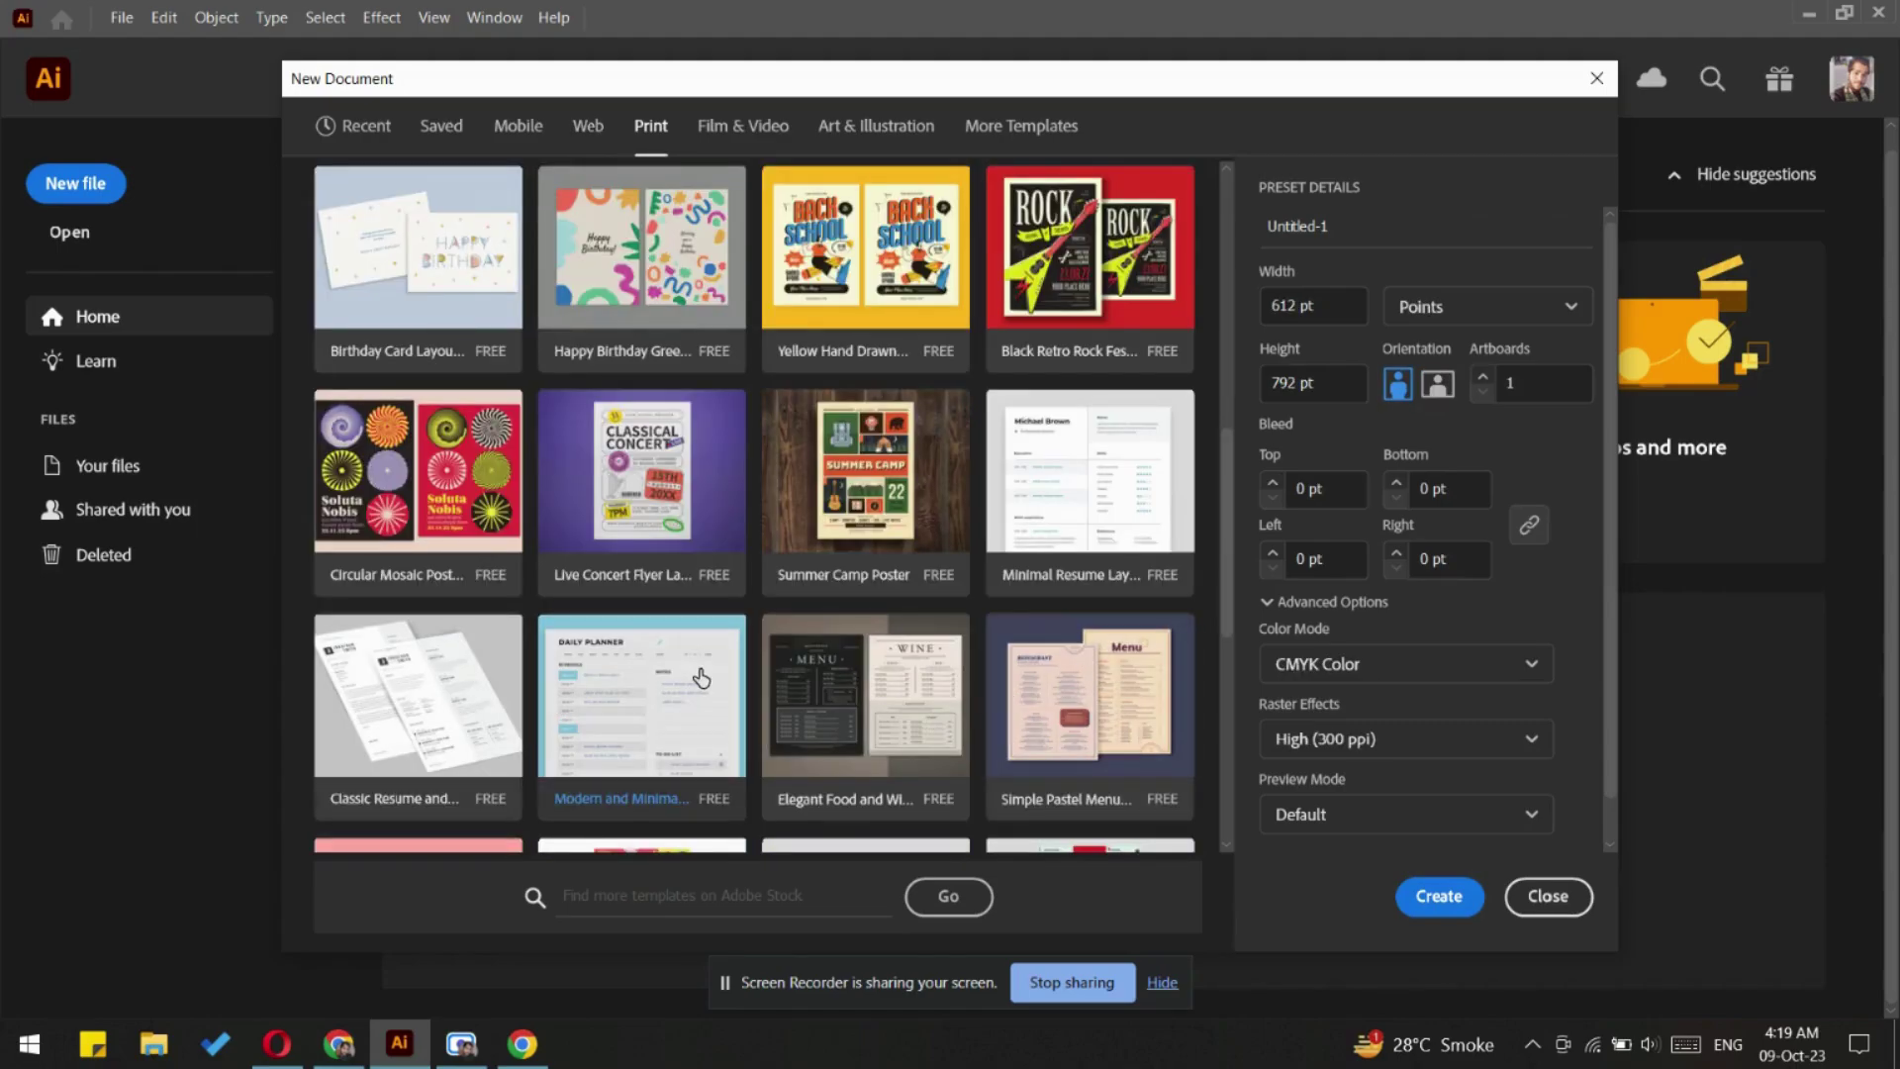
pyautogui.scroll(-5, 870, 456)
pyautogui.scroll(2, 871, 455)
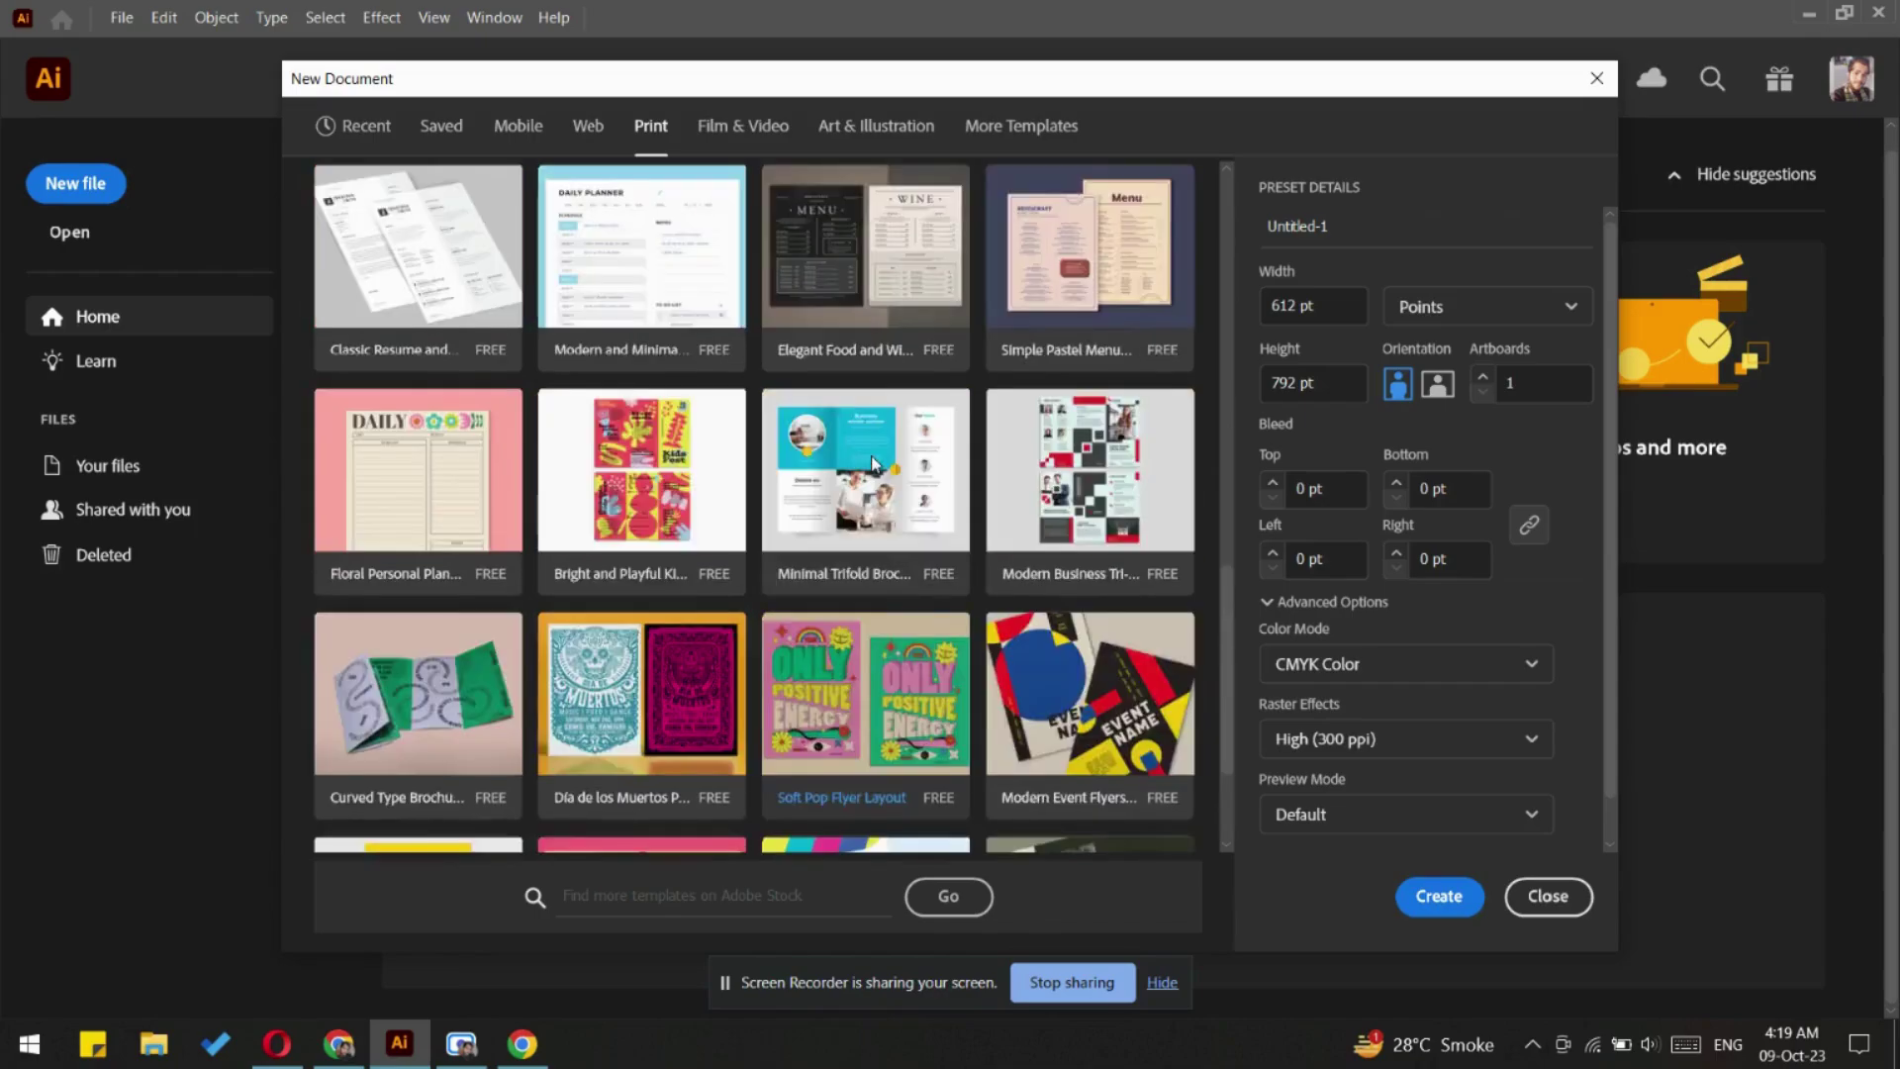
pyautogui.scroll(8, 870, 455)
# View the Film & Video and Art & Illustration presets and templates, and close the dialog without creating a document
pyautogui.click(742, 126)
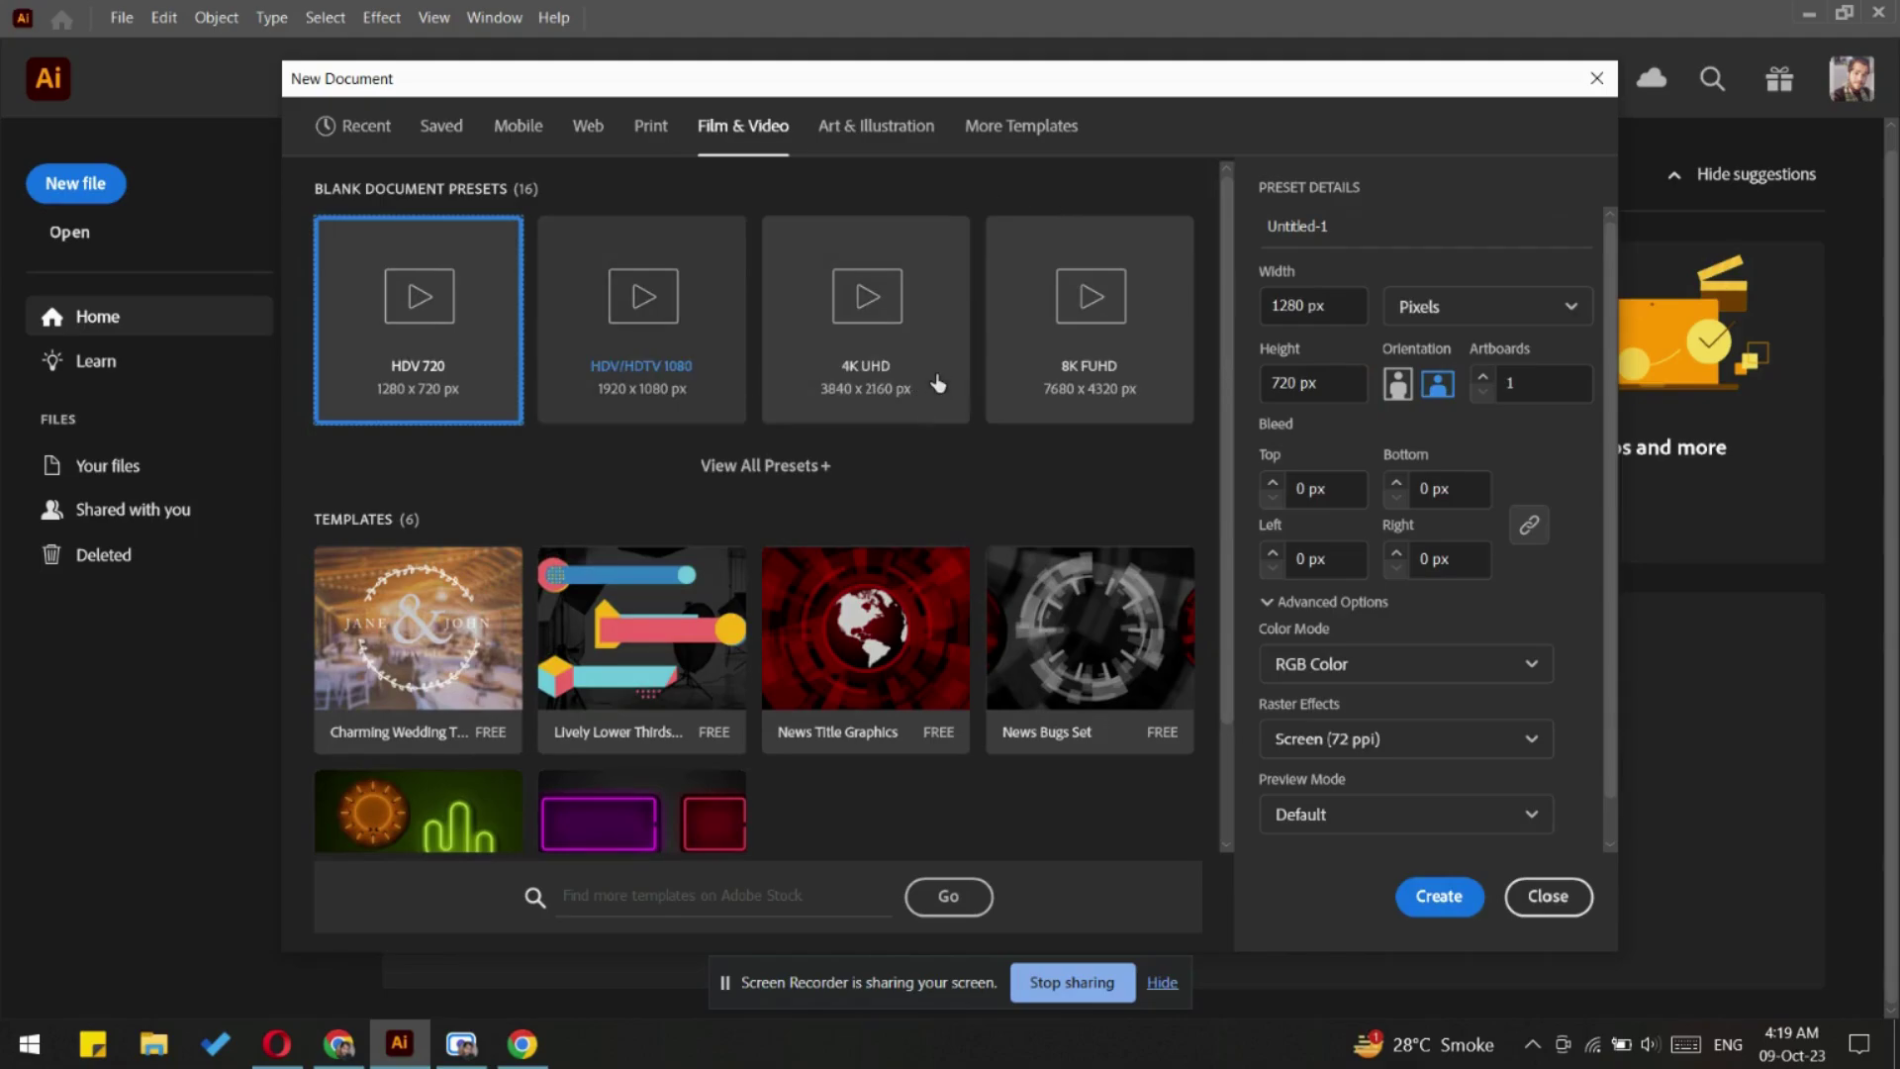
pyautogui.click(887, 122)
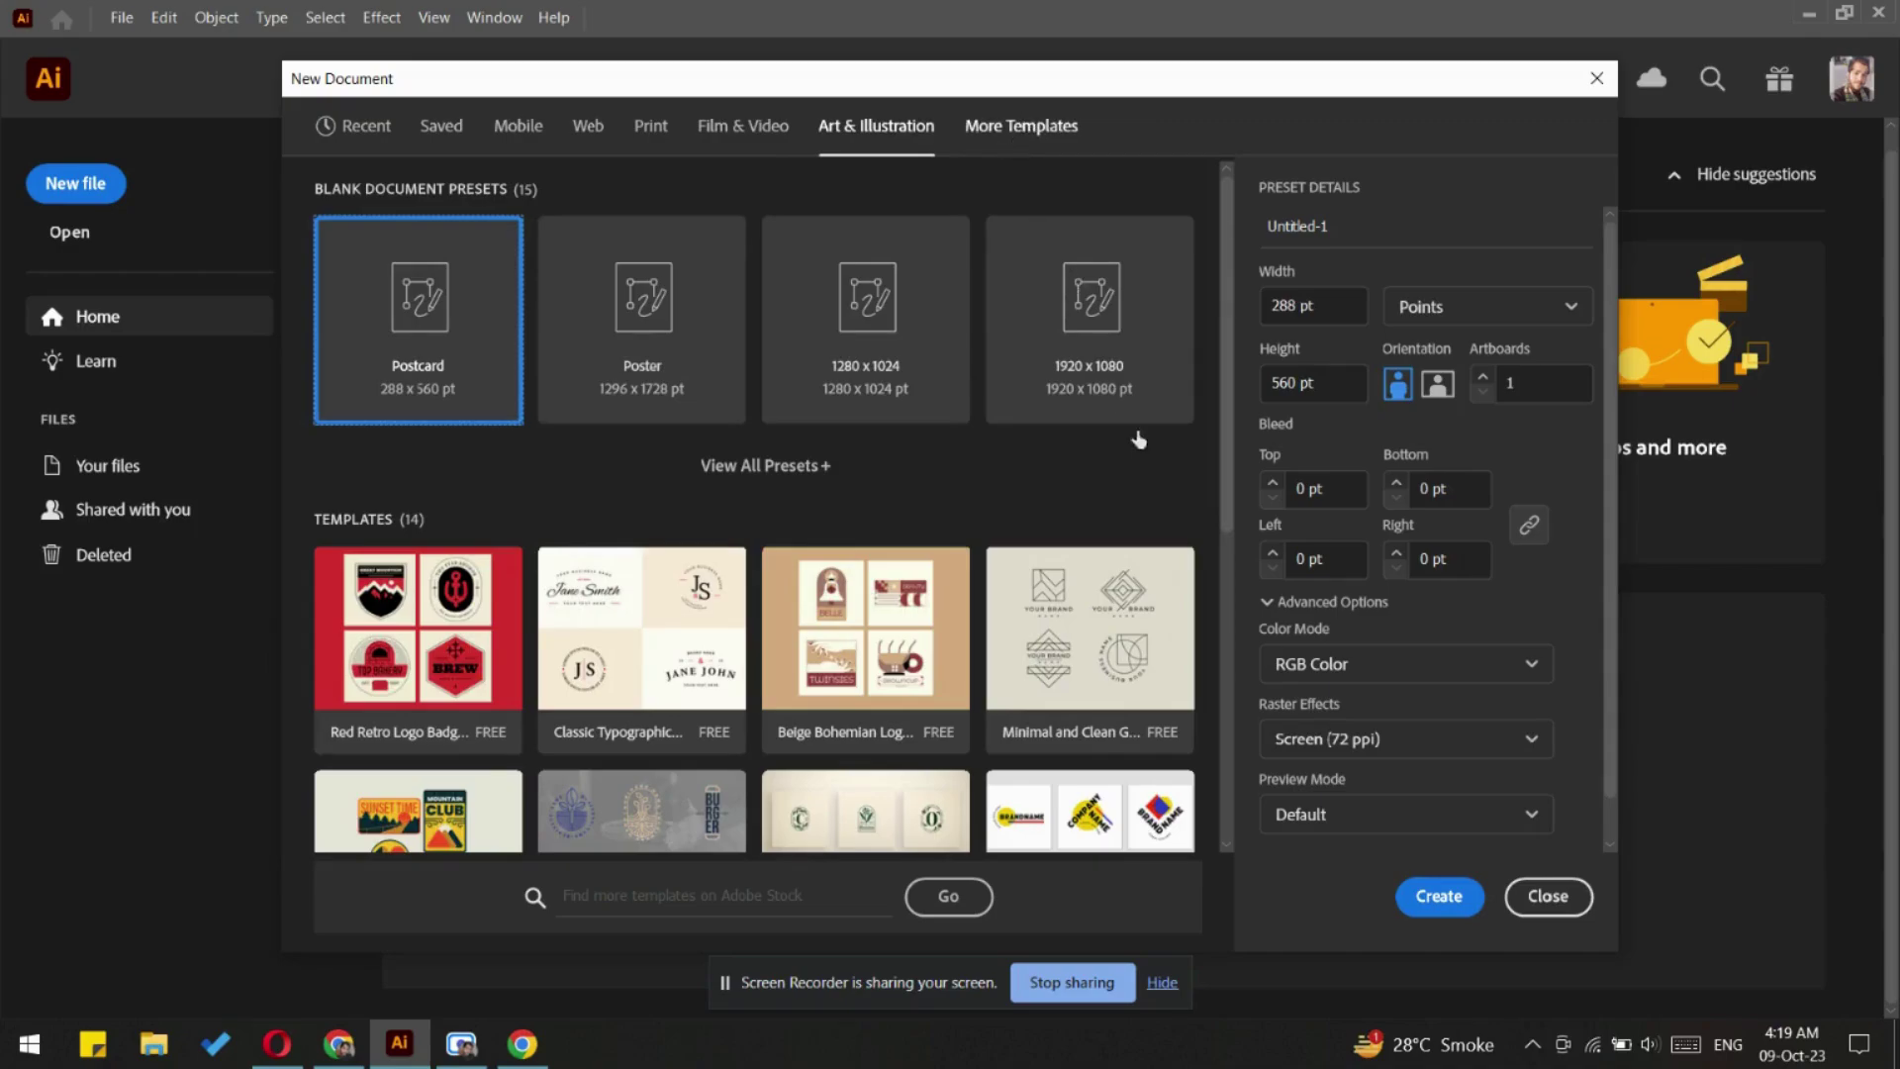
pyautogui.scroll(-4, 1202, 500)
pyautogui.scroll(-2, 1202, 507)
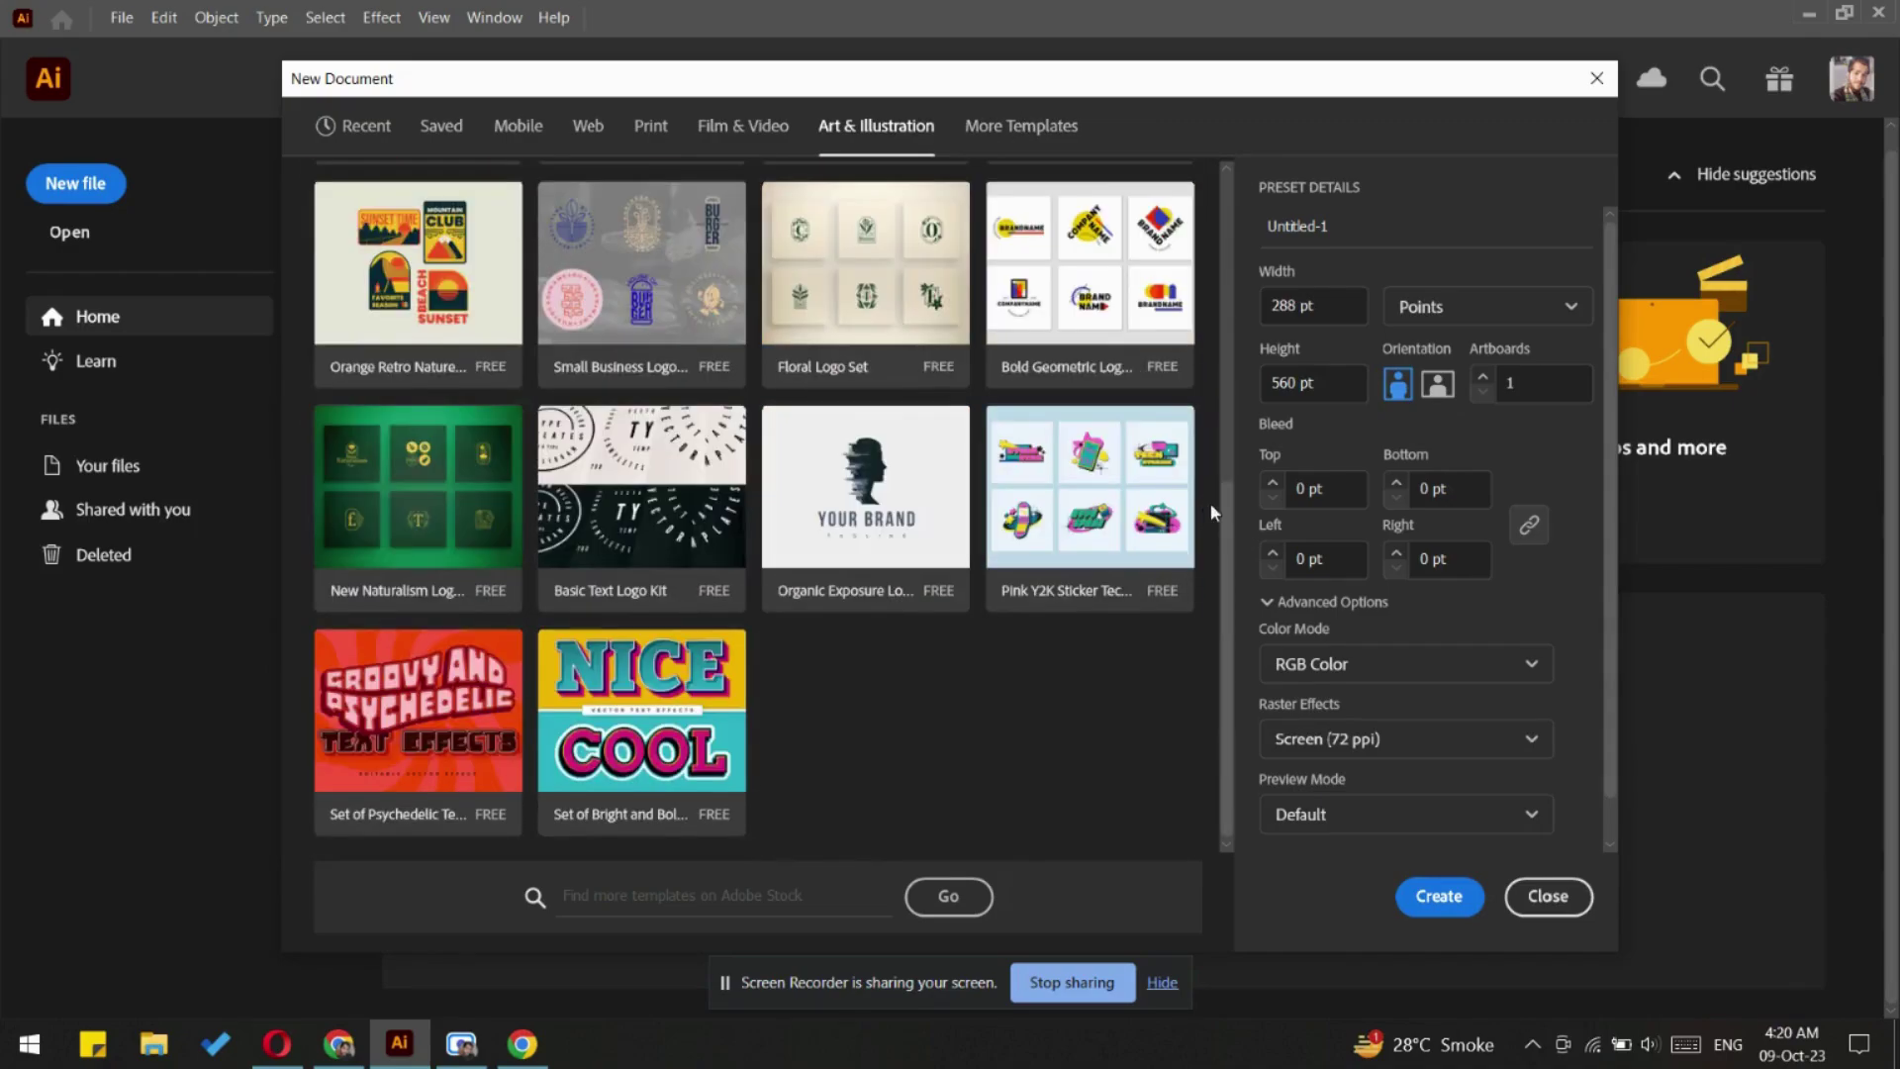
pyautogui.click(1596, 78)
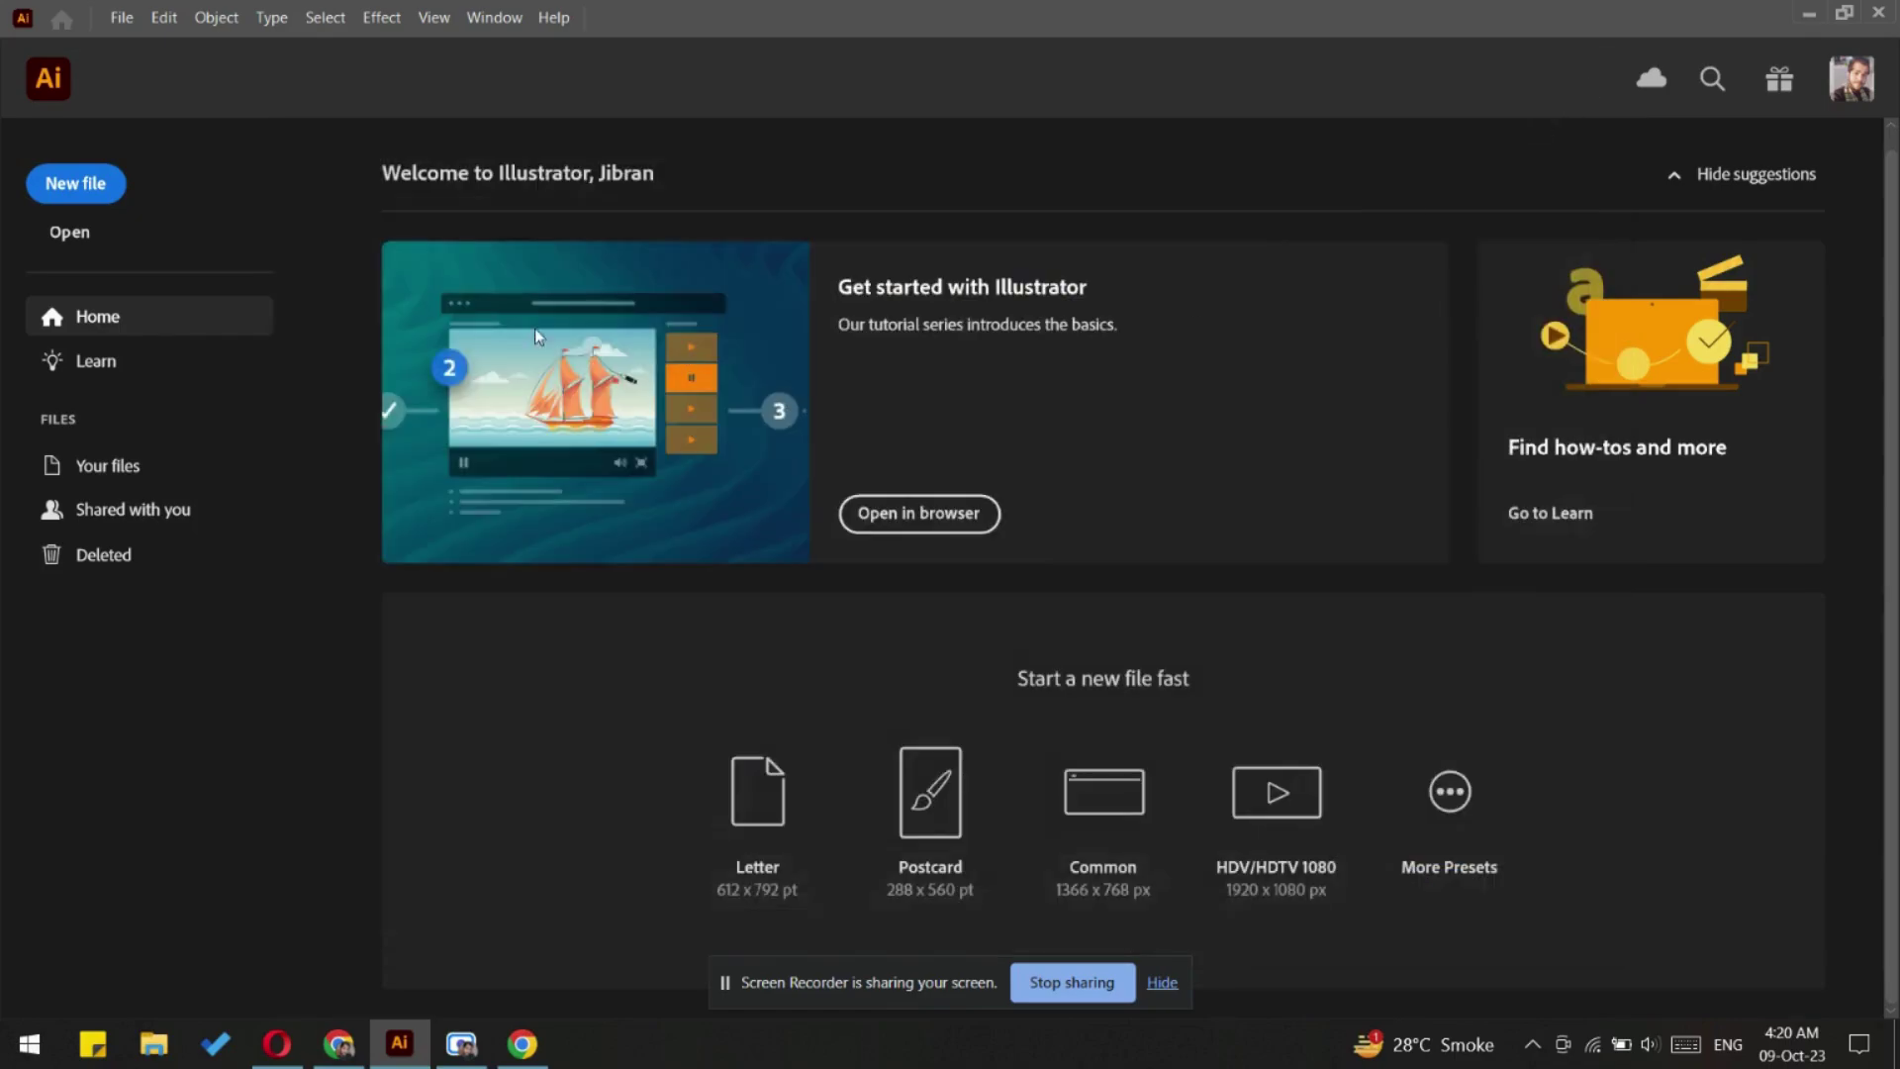
# Start a new document setup and set its measurement unit to Points
pyautogui.click(84, 185)
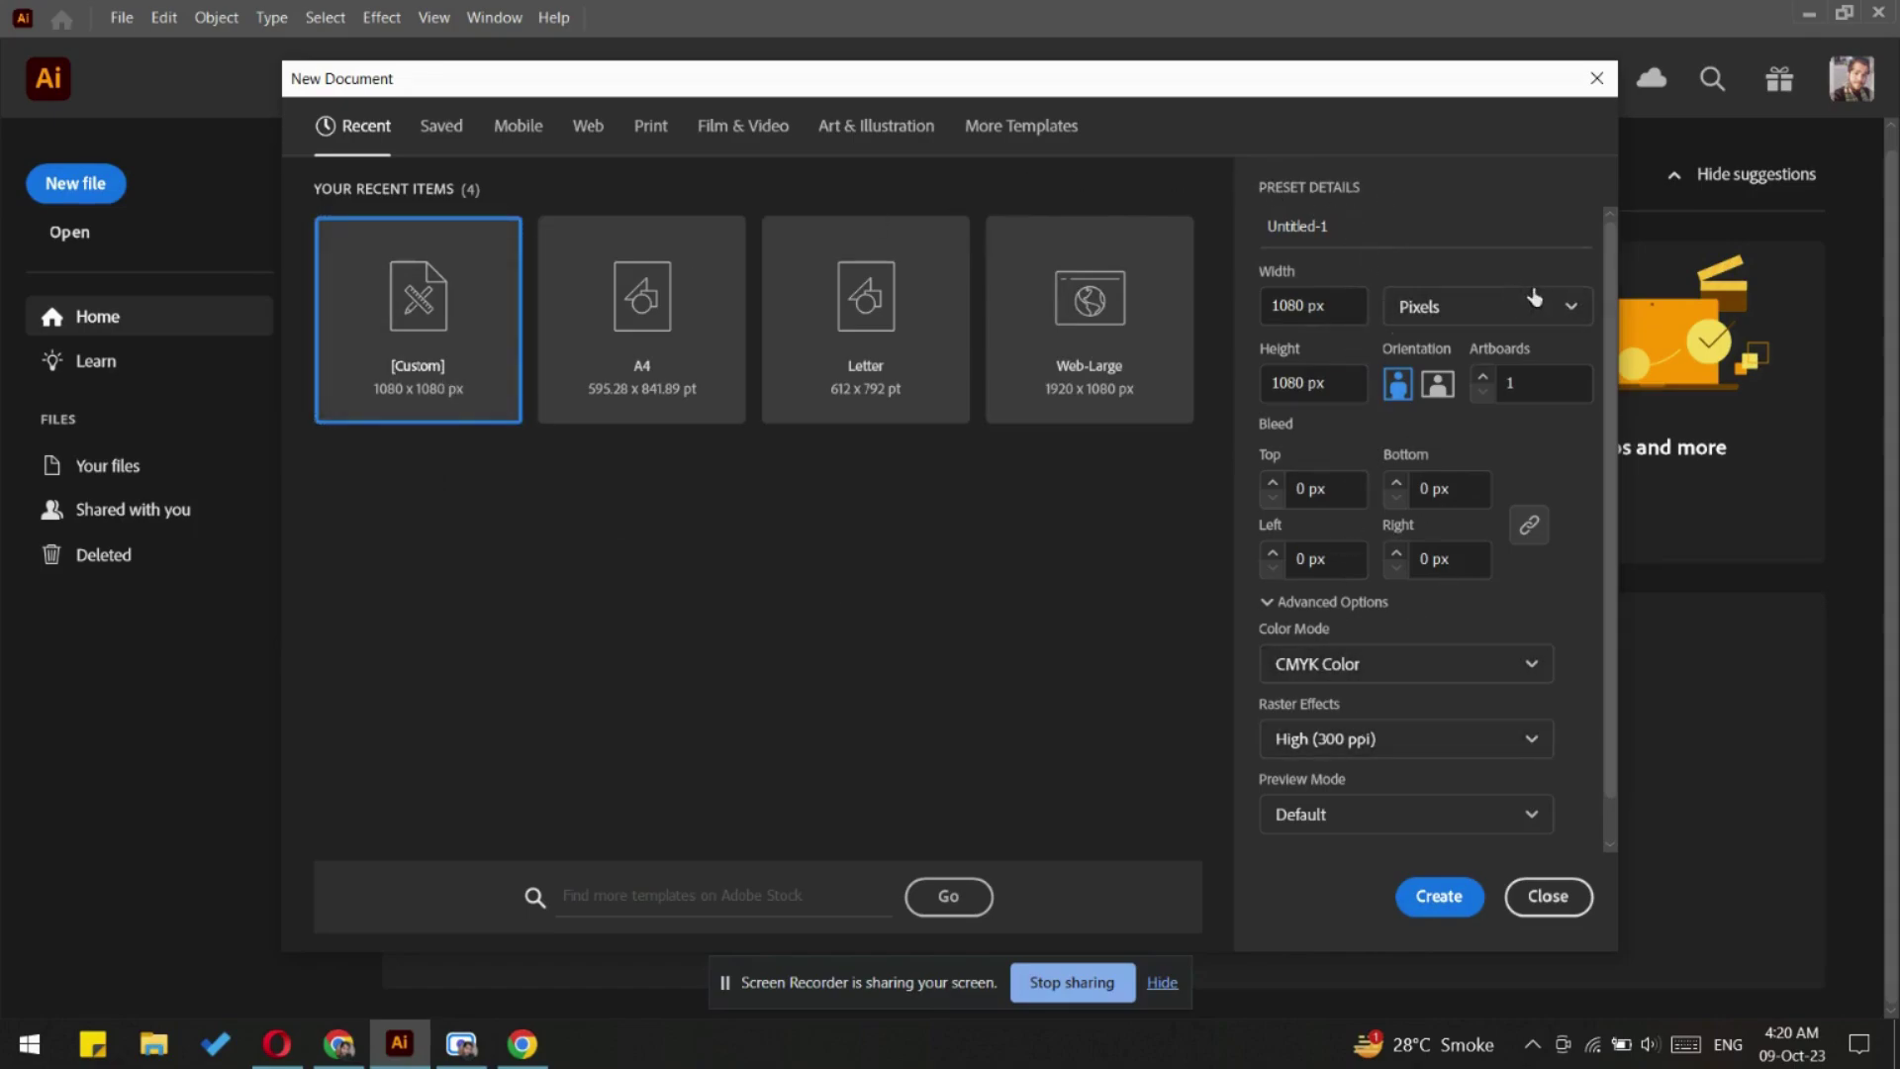
pyautogui.click(1570, 307)
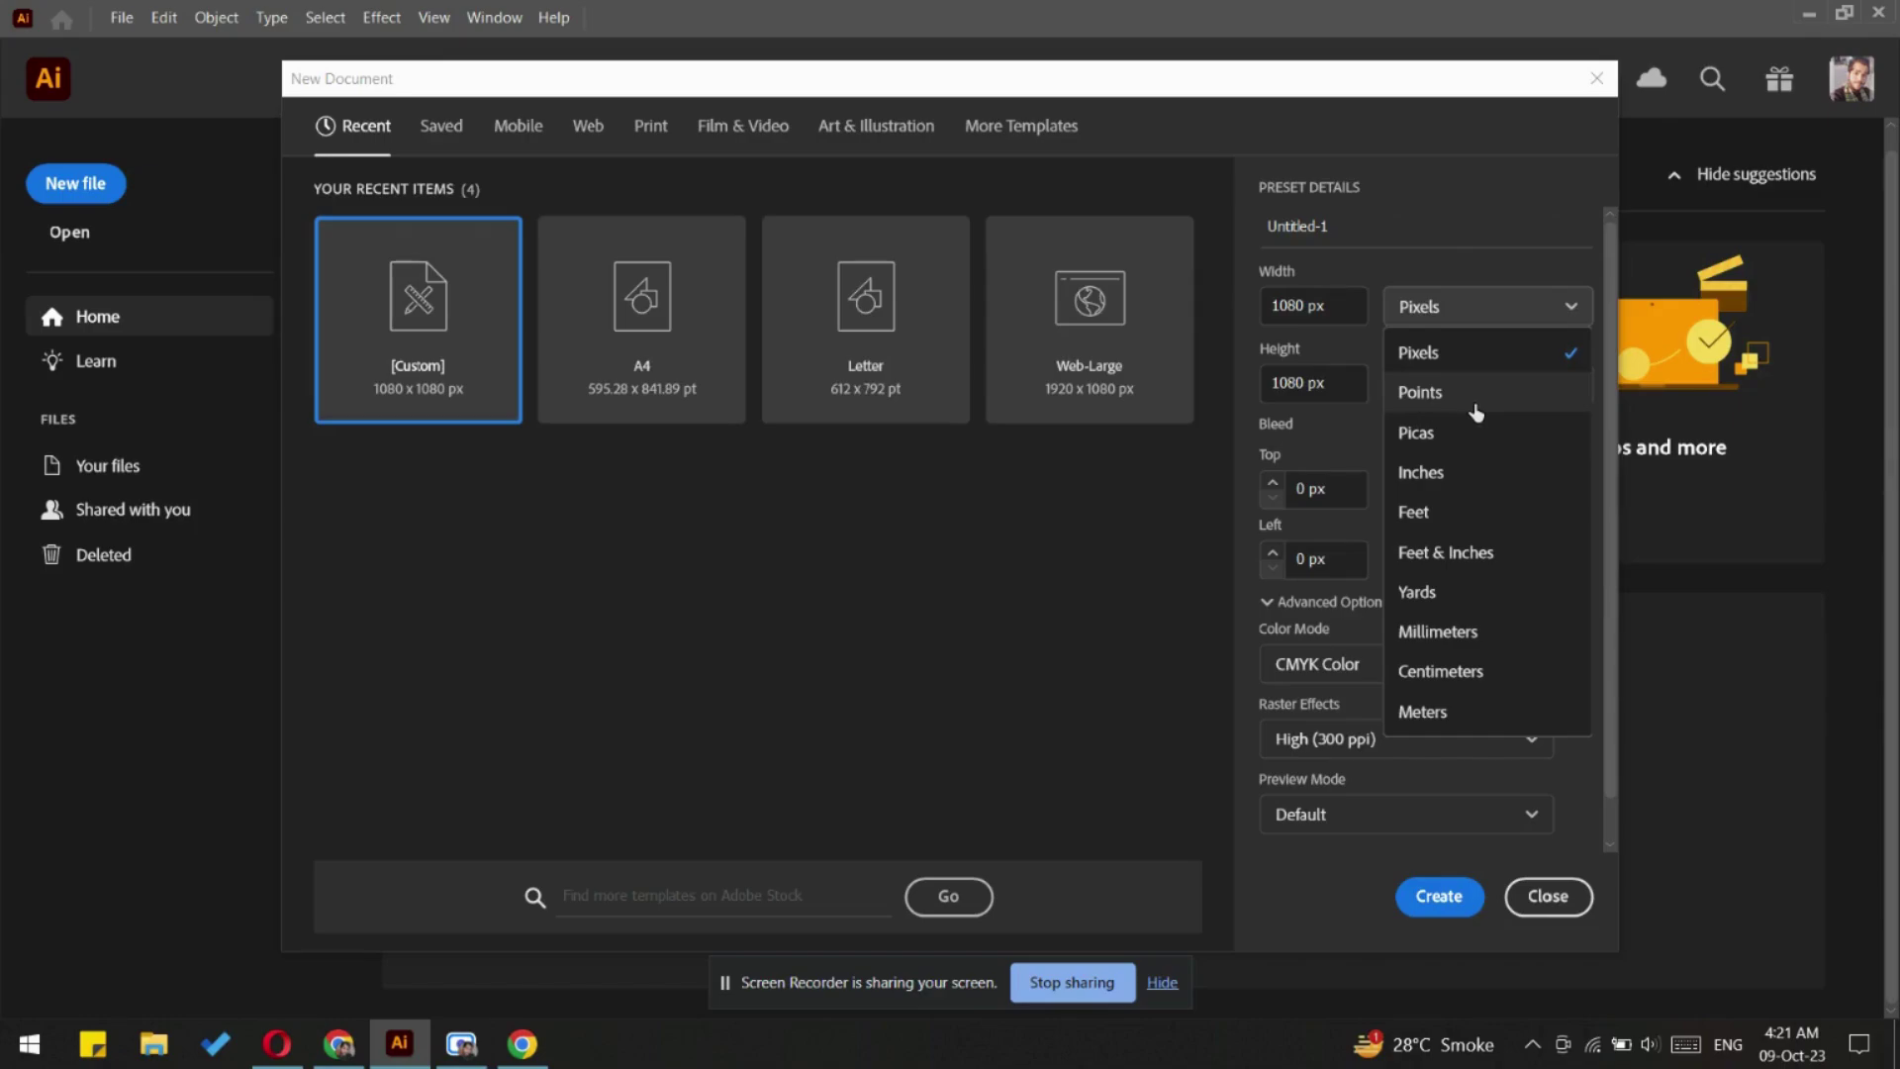
pyautogui.click(1405, 392)
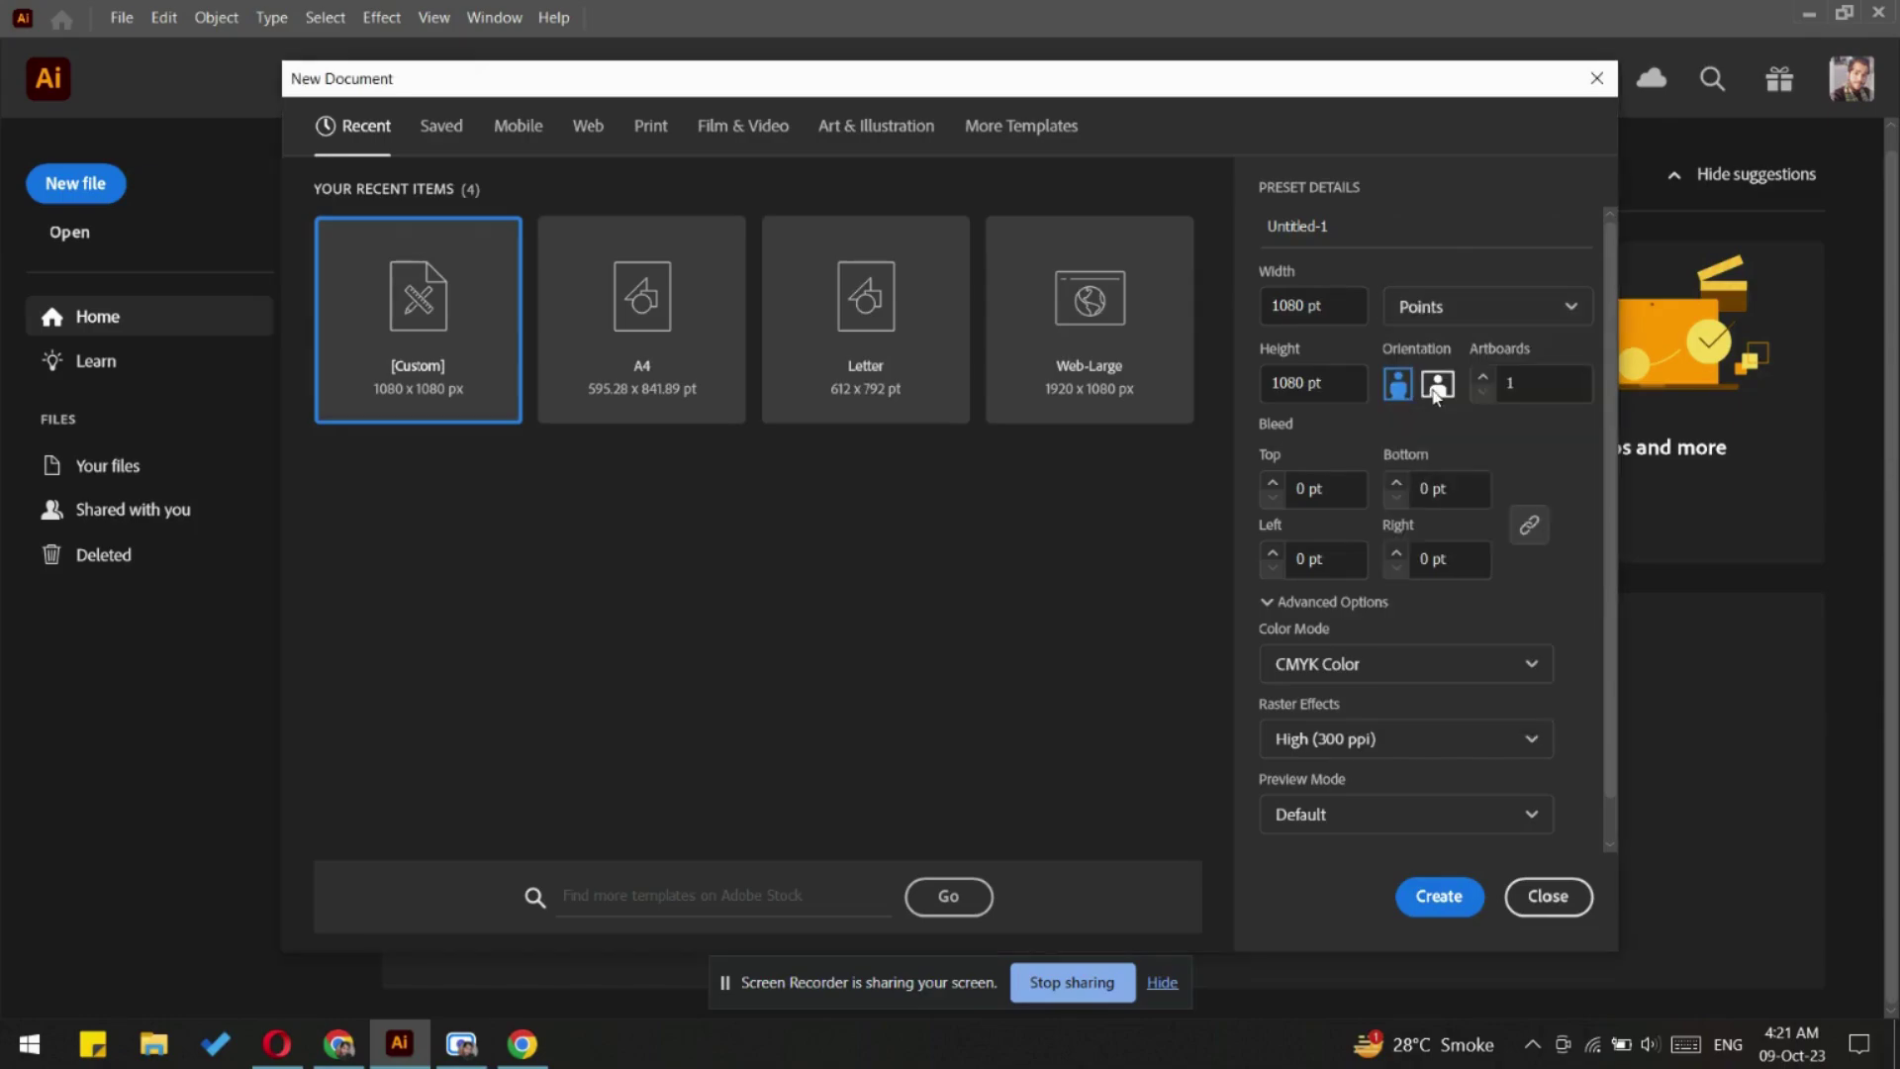
# Set the new document's size to 1080 pt wide and 1920 pt high
pyautogui.click(1301, 305)
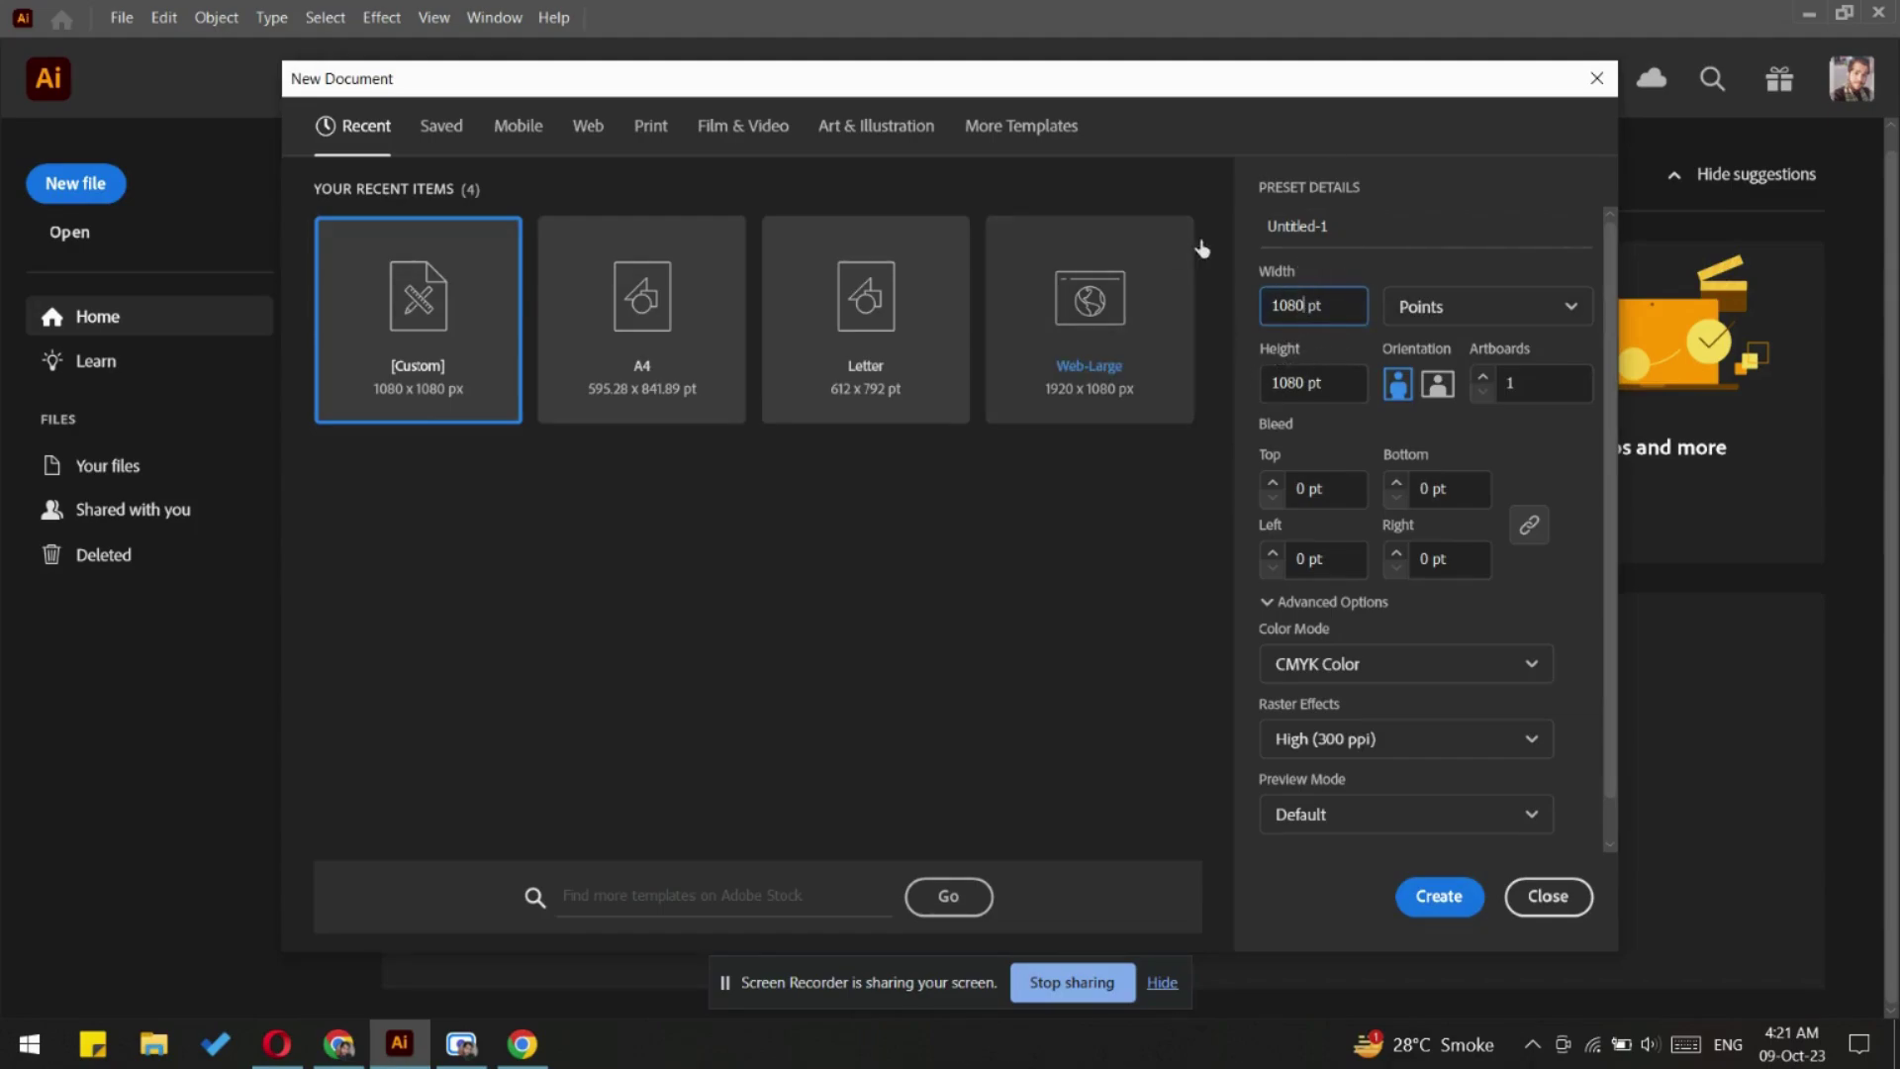
pyautogui.moveTo(1308, 305); pyautogui.dragTo(1255, 306)
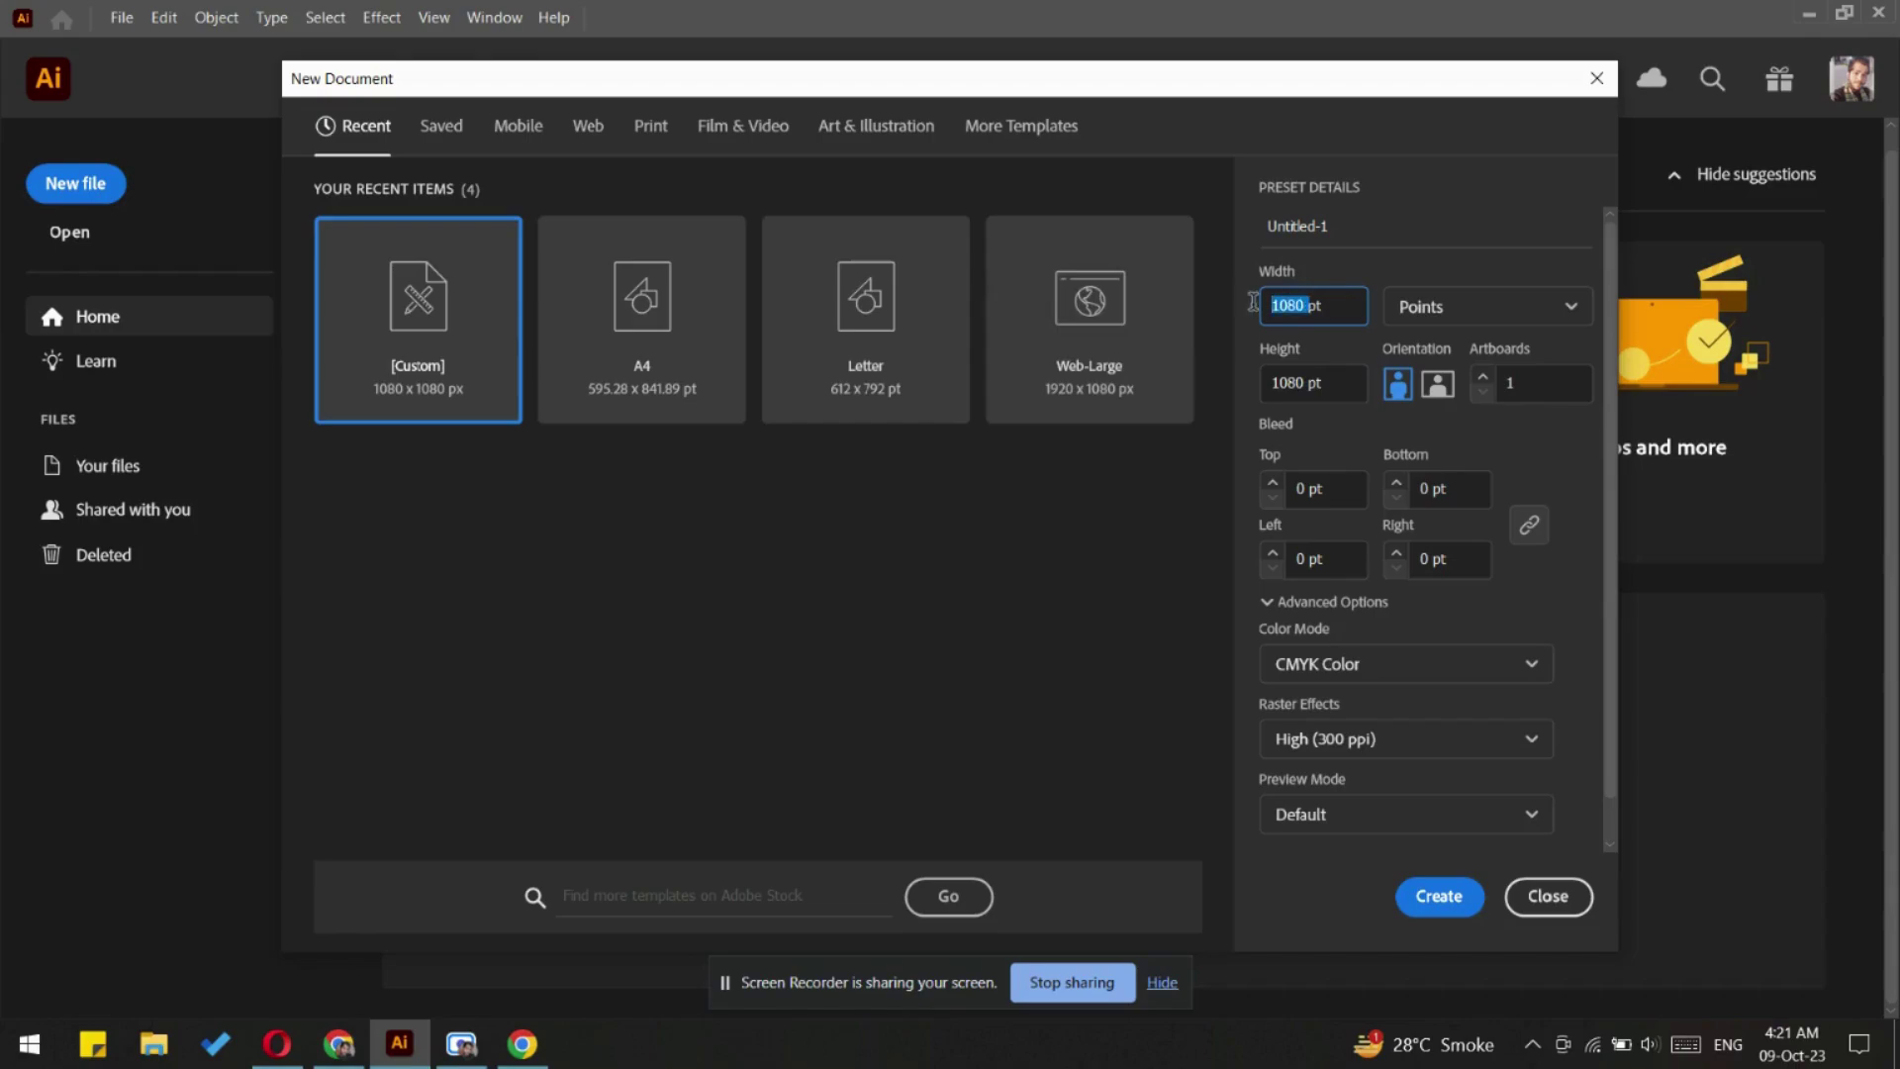
pyautogui.moveTo(1305, 385); pyautogui.dragTo(1263, 384)
pyautogui.moveTo(1305, 306); pyautogui.dragTo(1262, 304)
pyautogui.click(1288, 381)
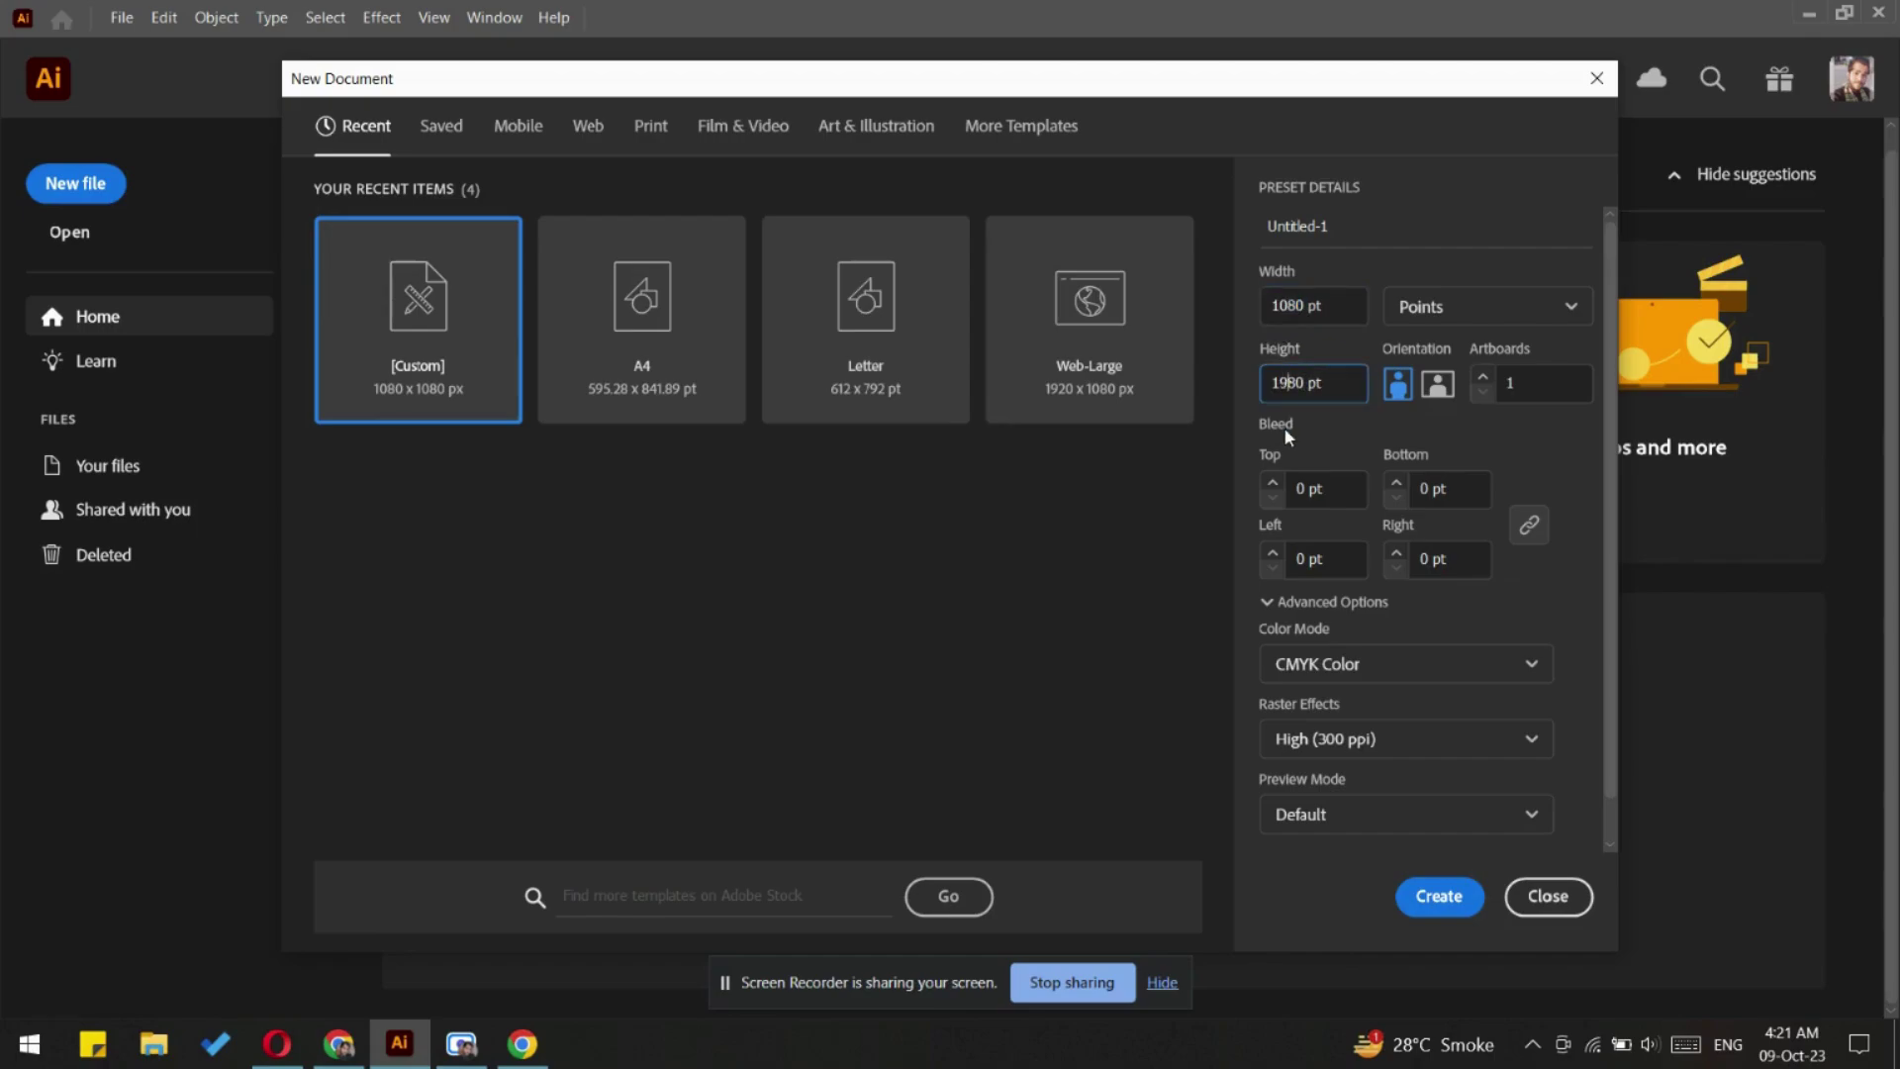
pyautogui.click(1457, 428)
# Collapse and re-expand the advanced options, and view the available color modes without changing the selection
pyautogui.scroll(-1, 1546, 544)
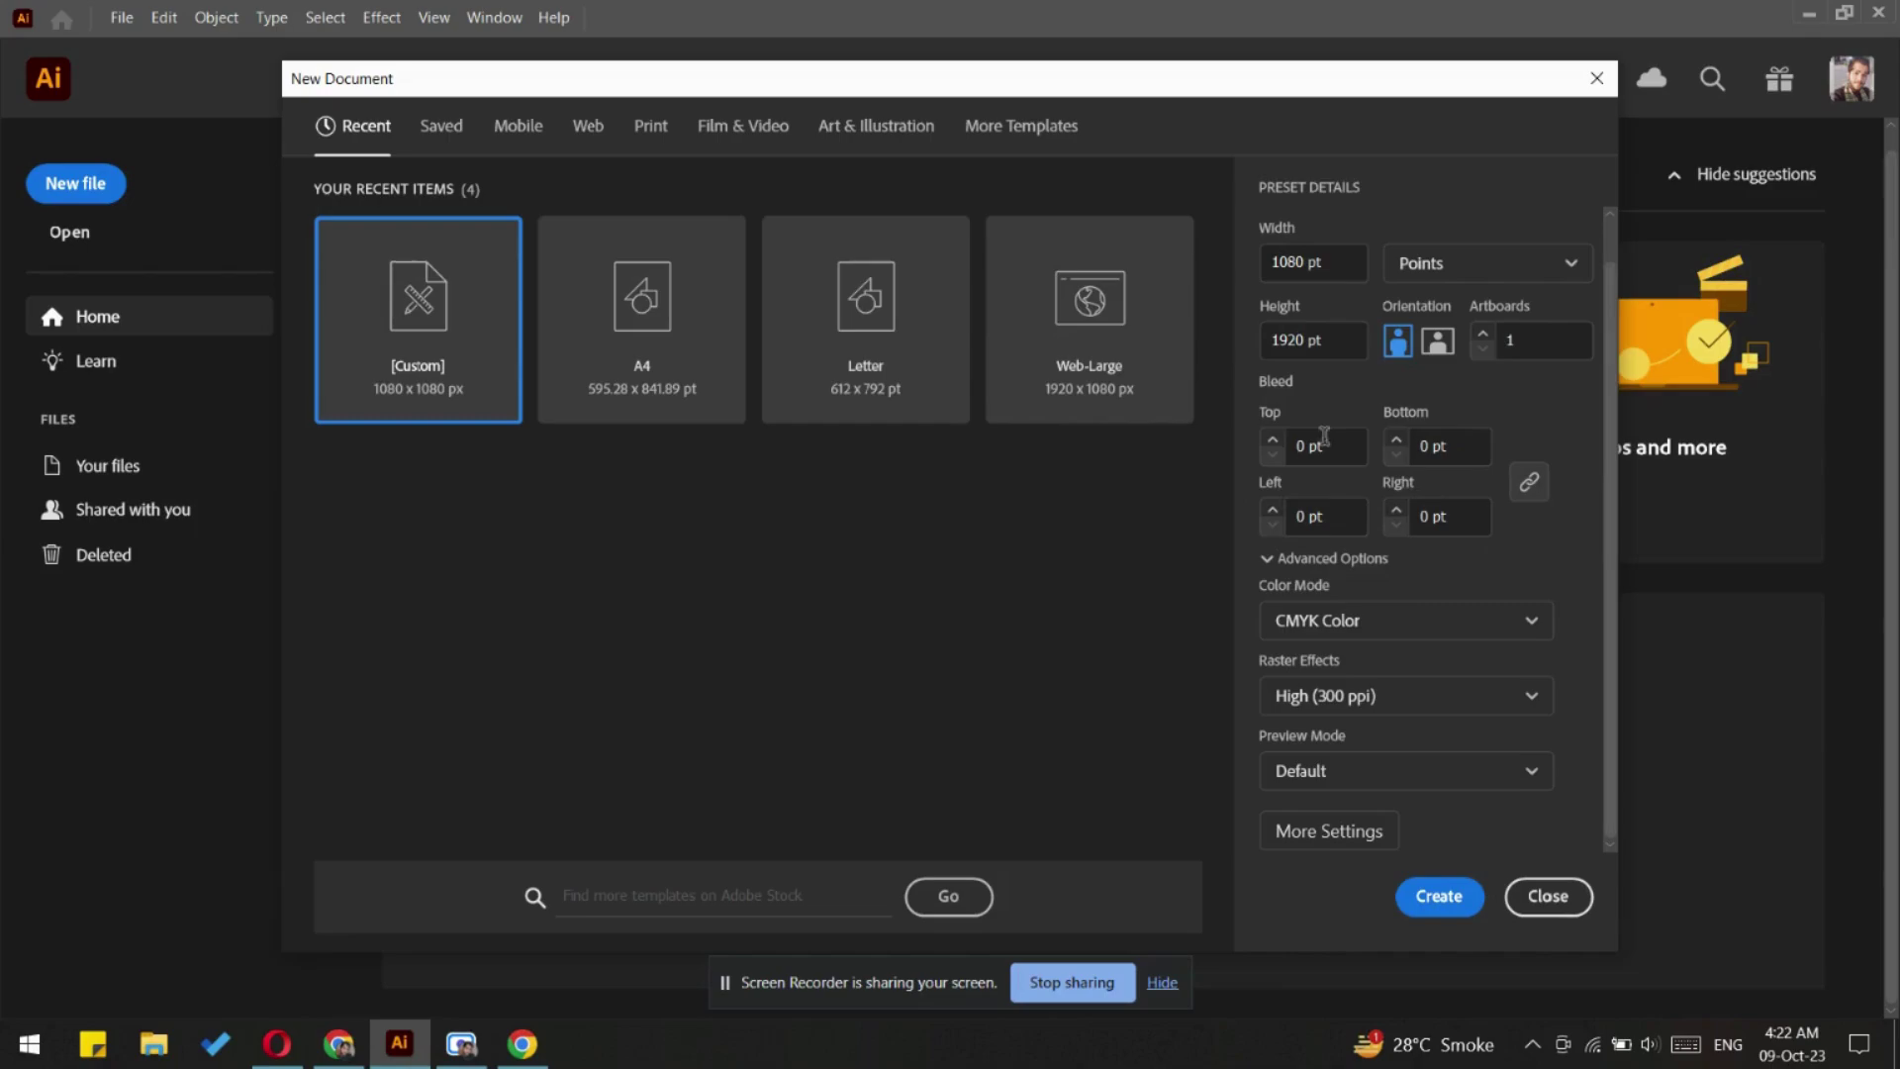
pyautogui.click(1281, 558)
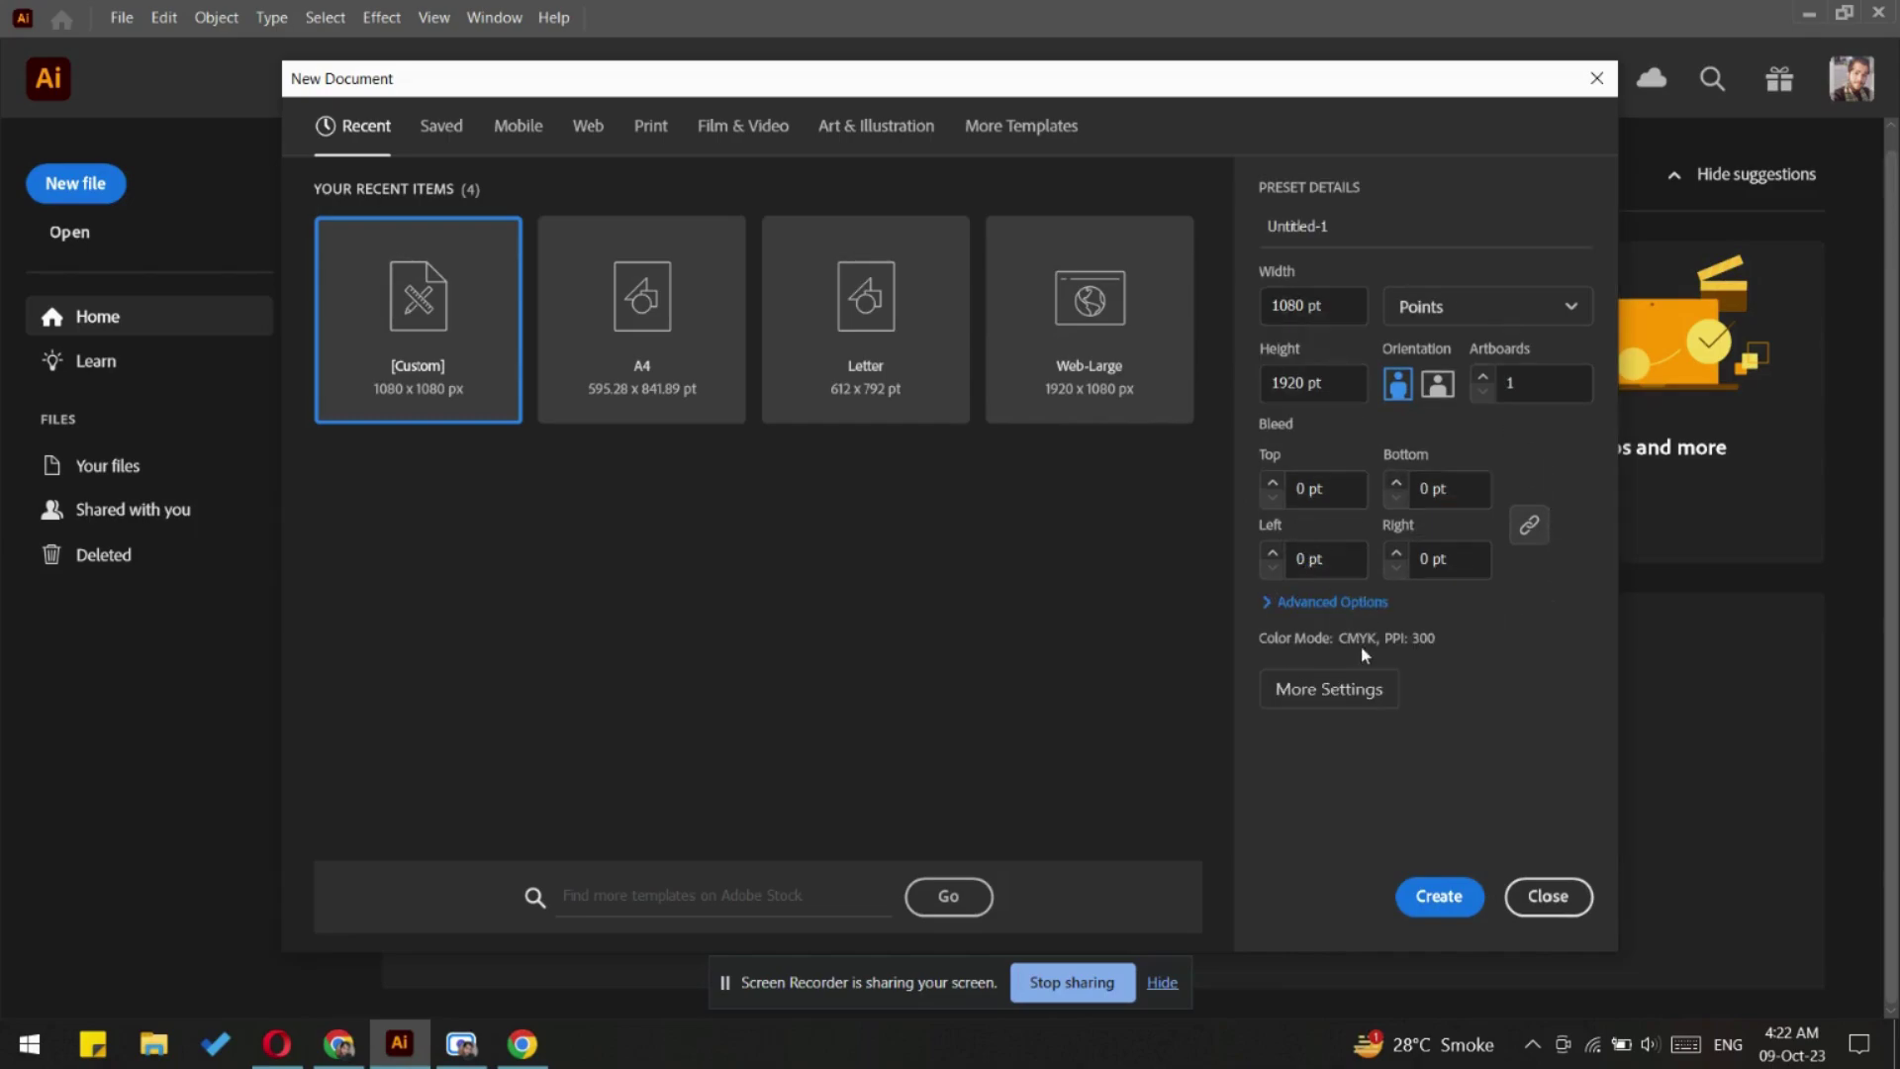
pyautogui.click(1296, 604)
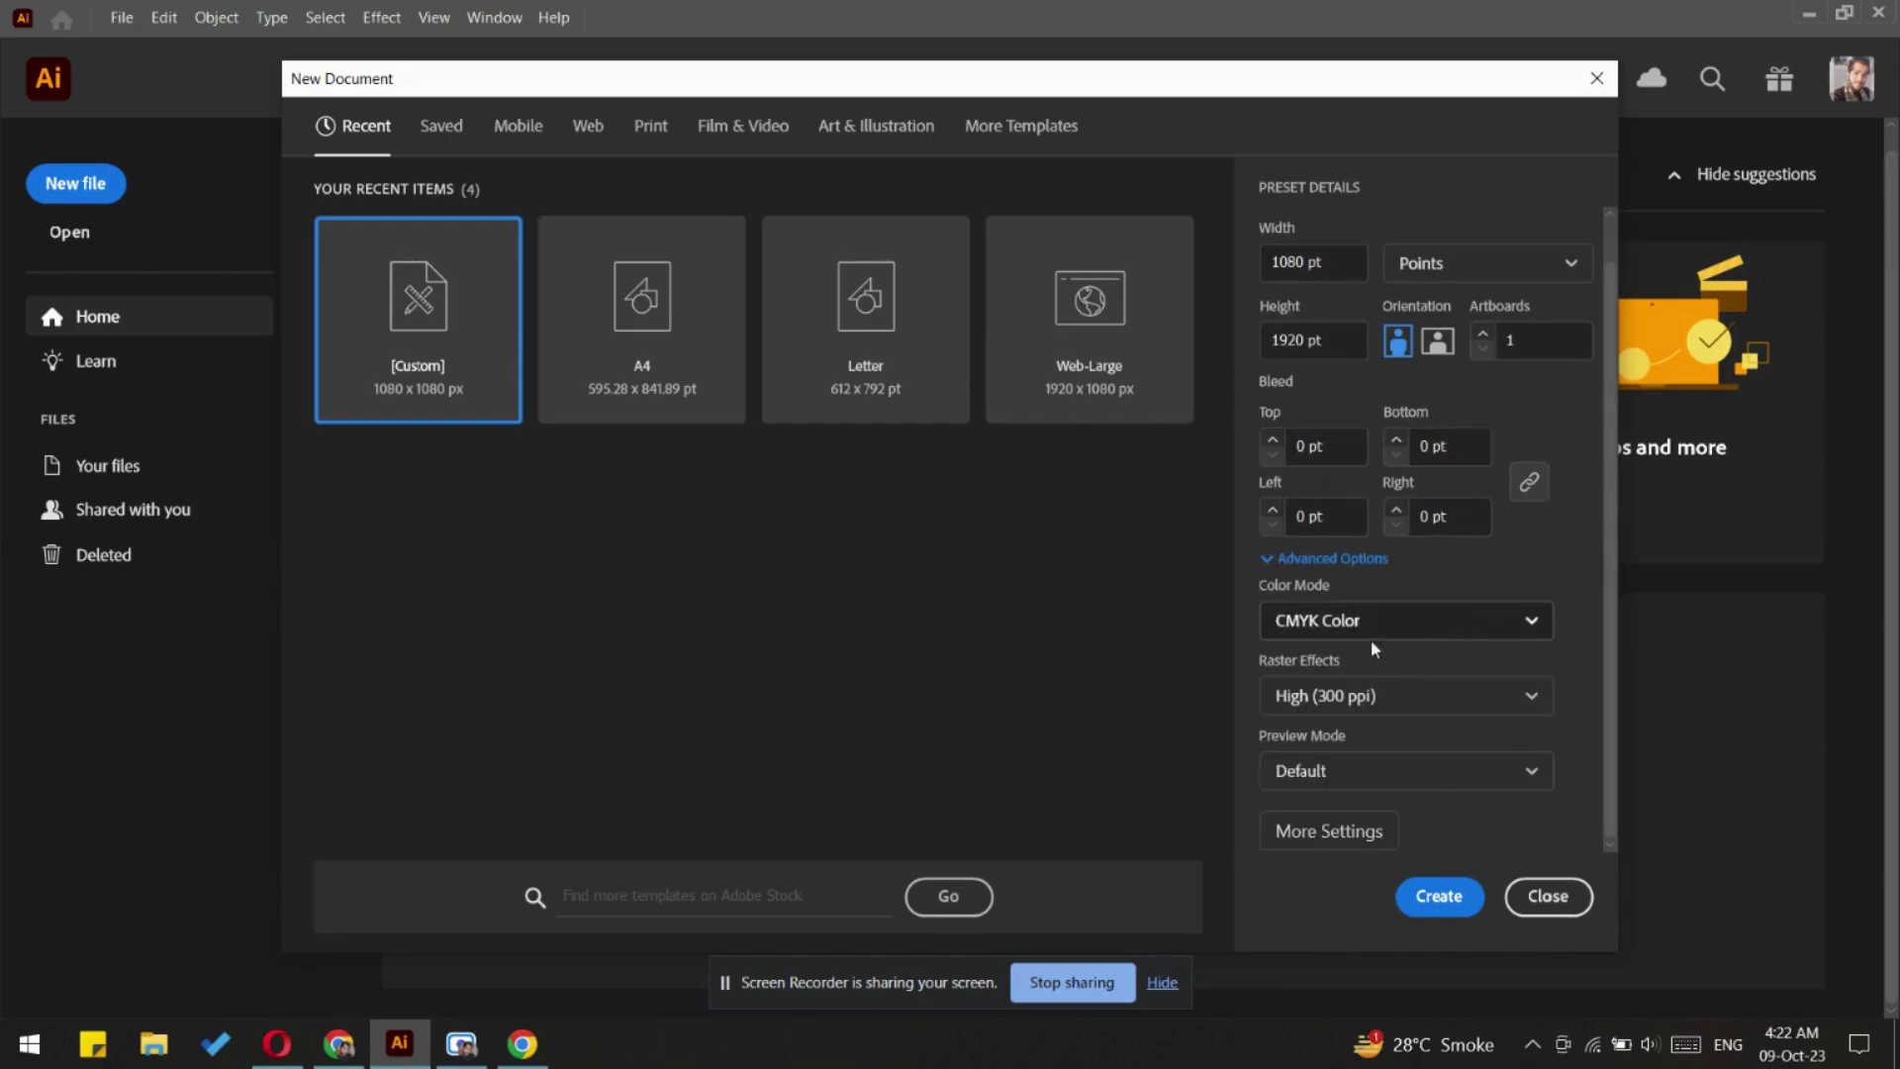
pyautogui.click(1477, 627)
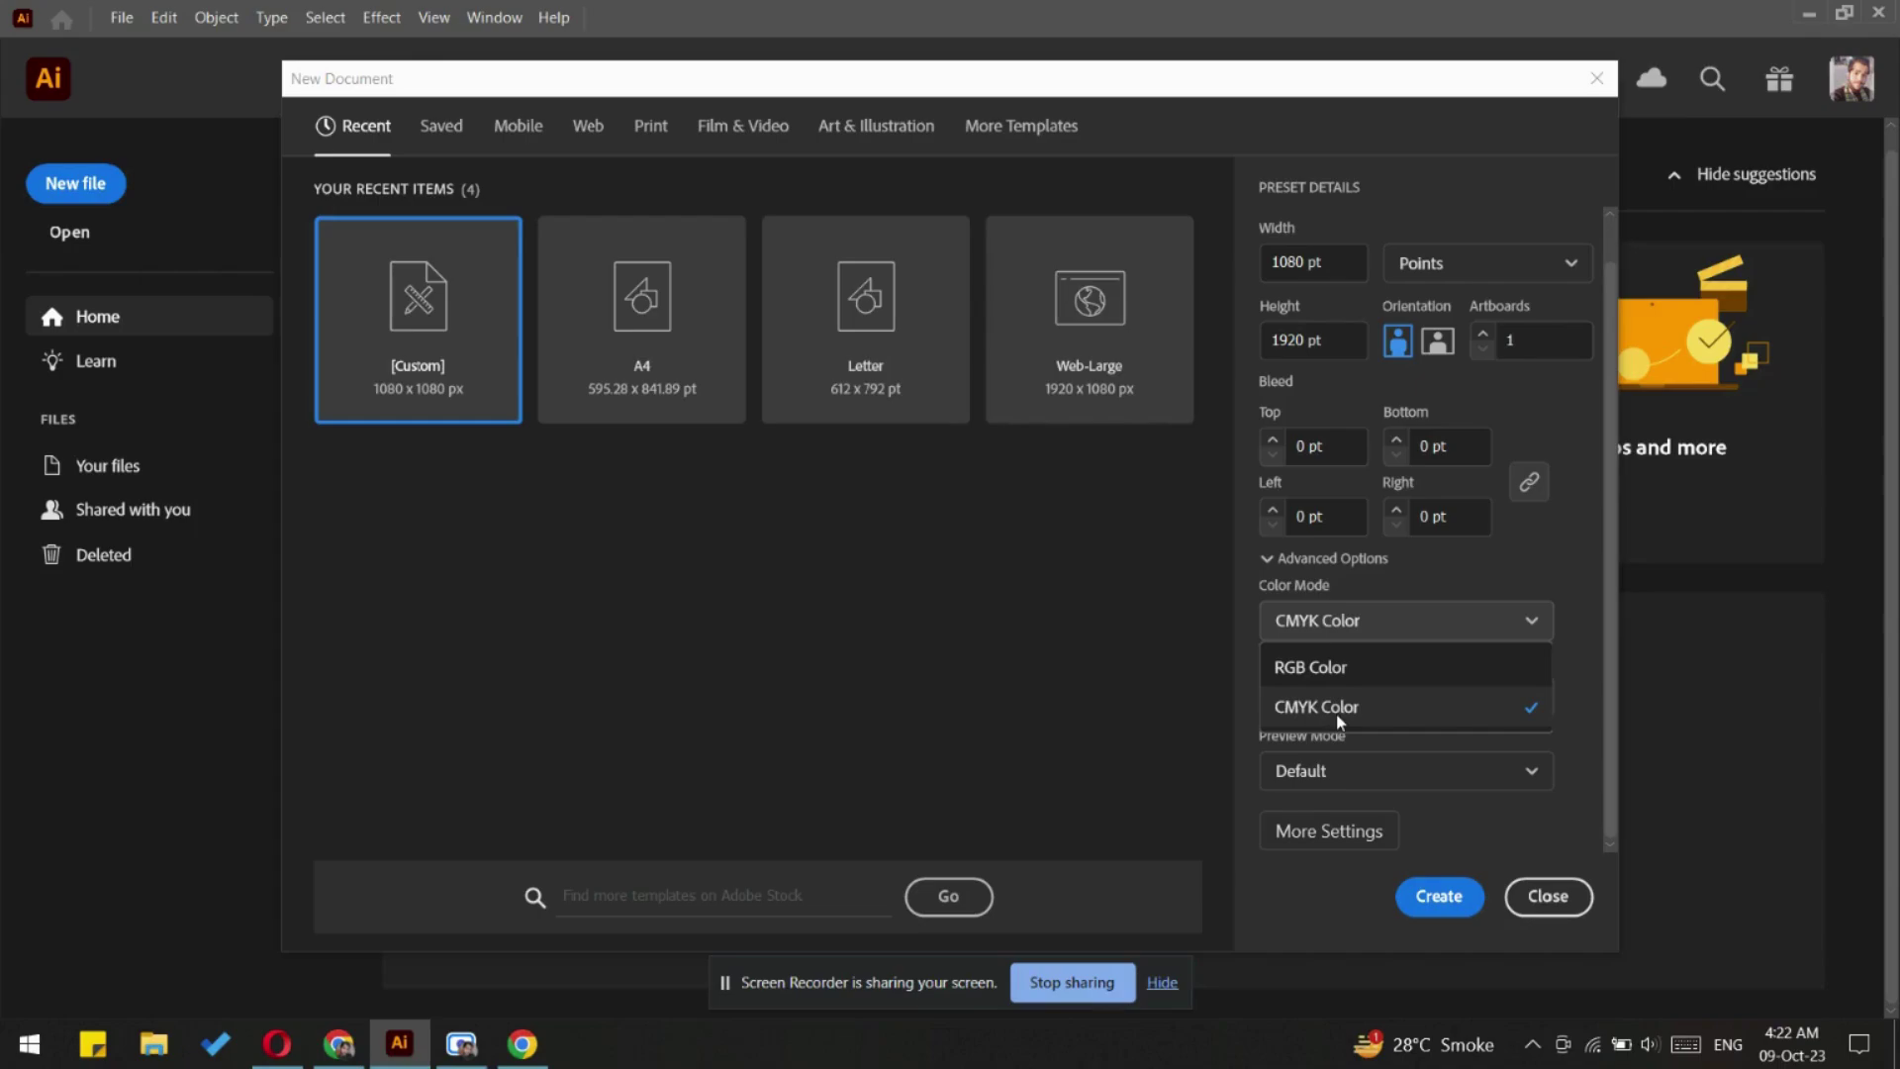
pyautogui.click(1584, 711)
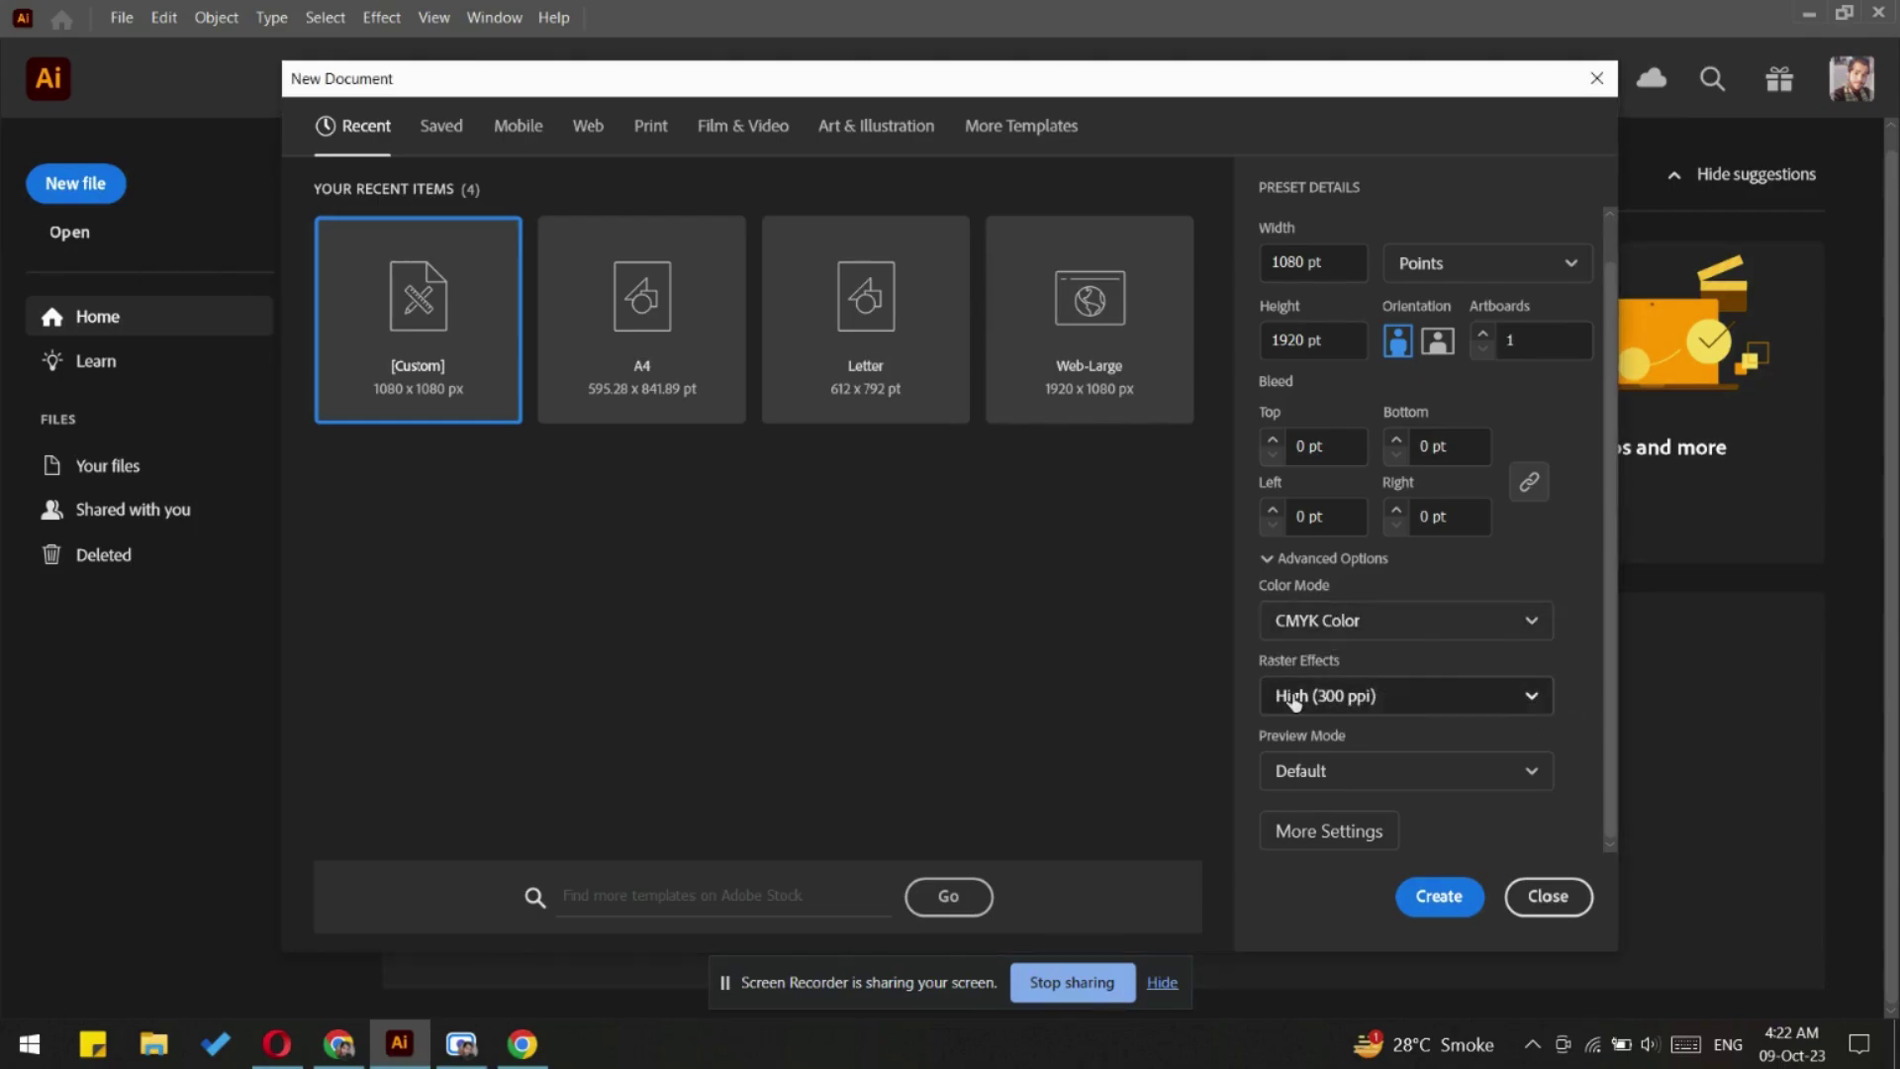
# View the available raster effects resolutions for the new document without changing the selection
pyautogui.click(1415, 706)
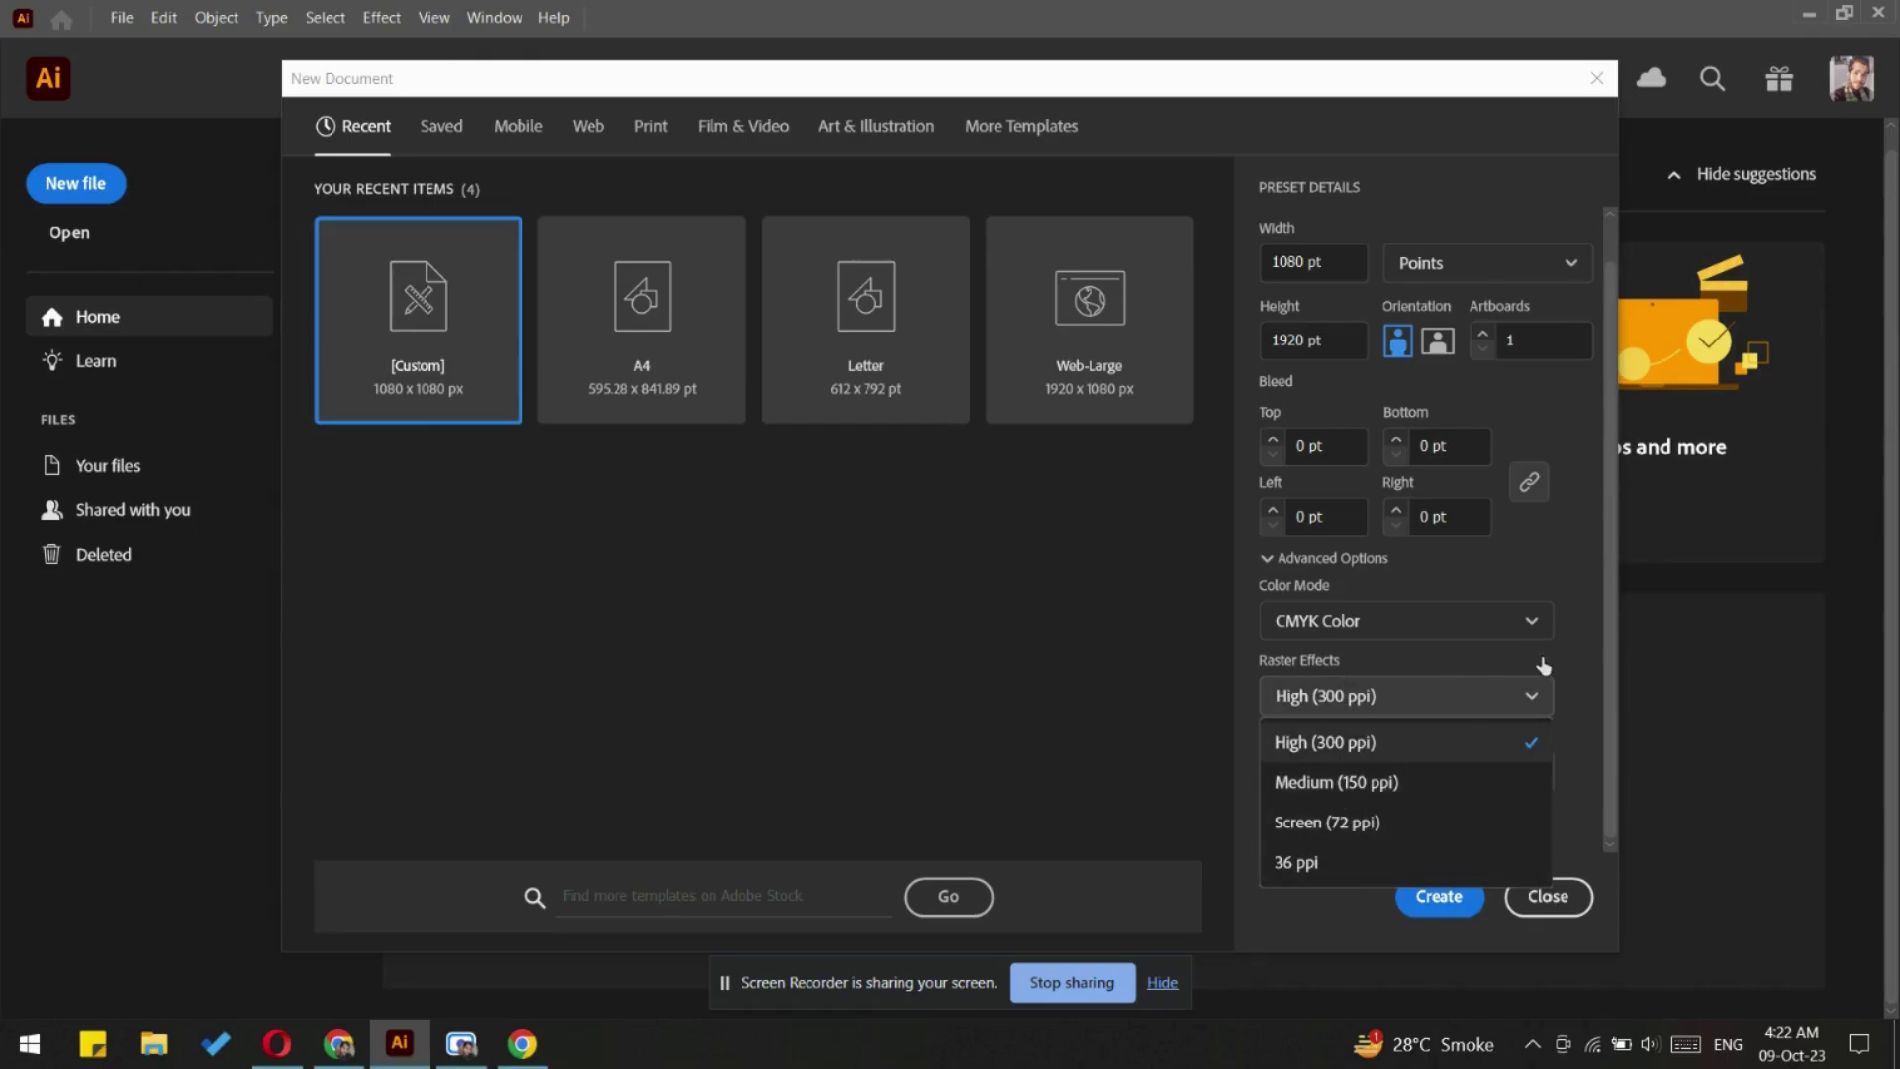
pyautogui.click(1594, 675)
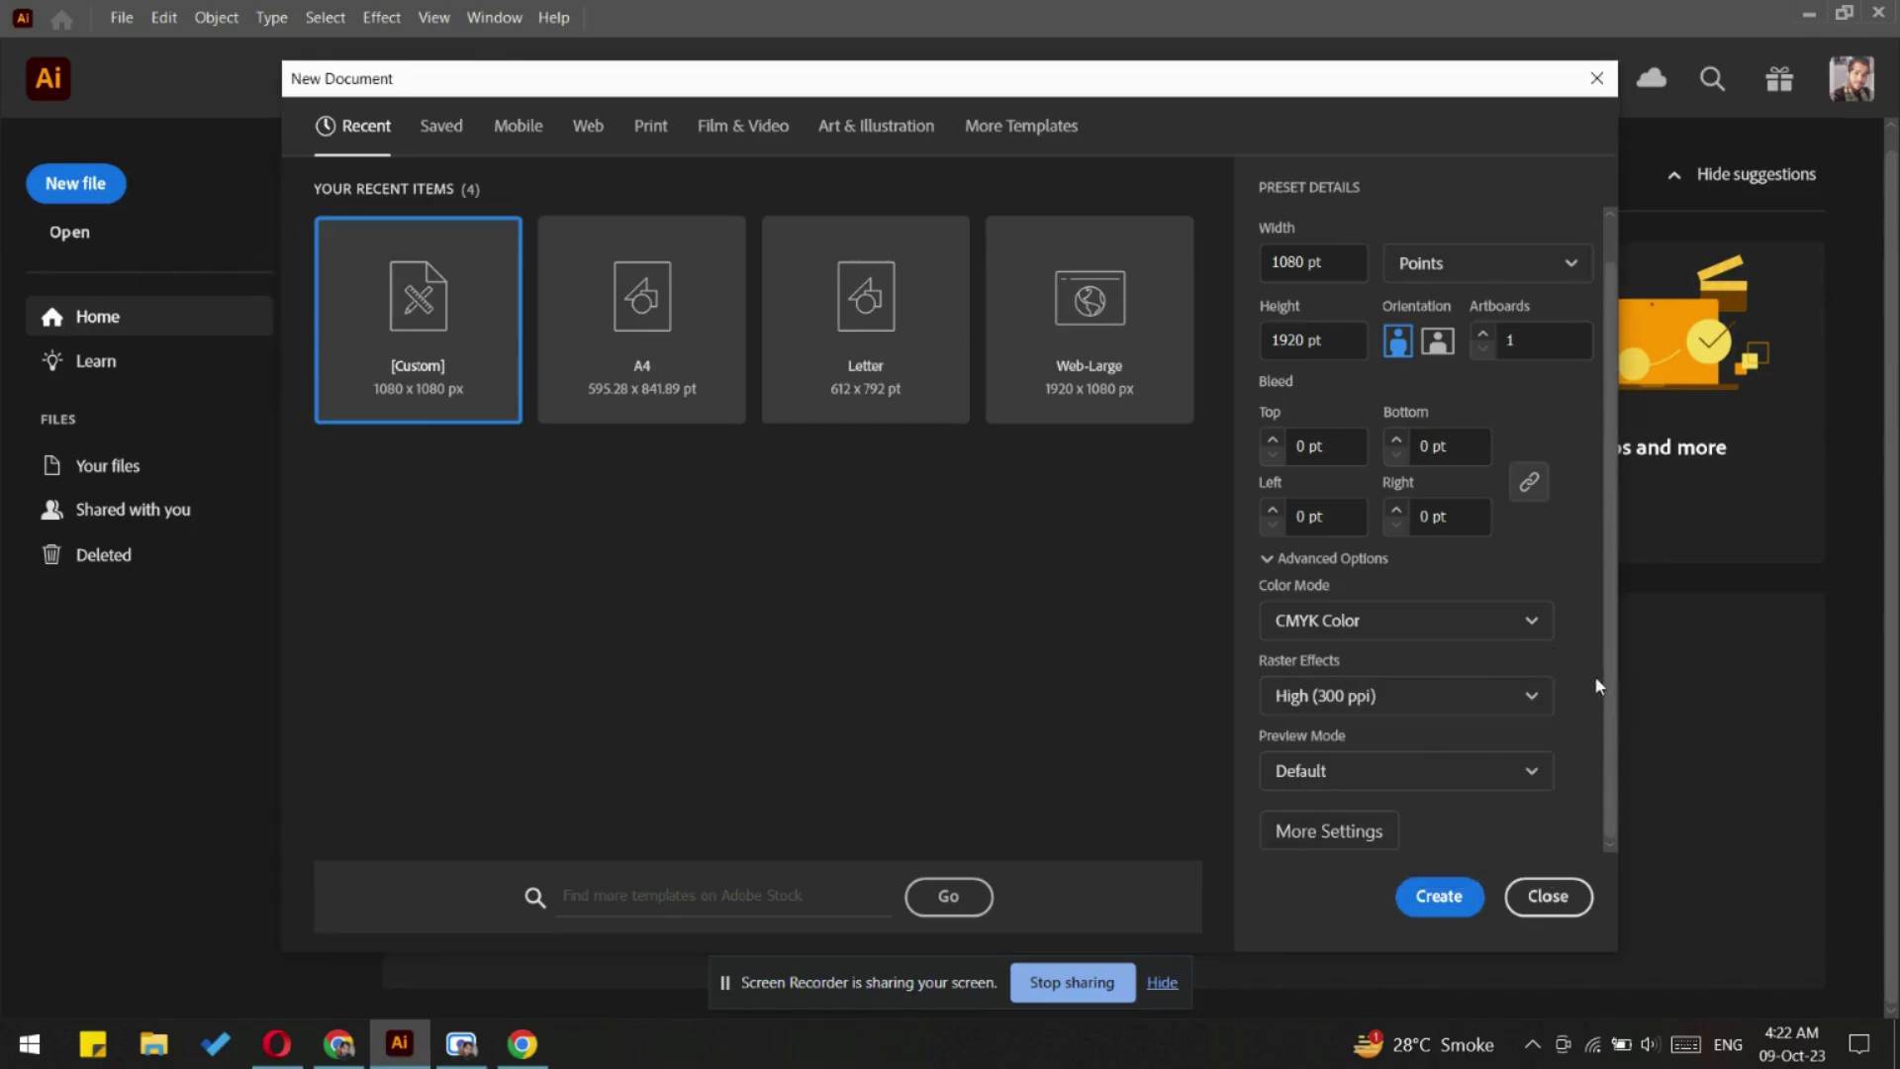
pyautogui.click(1440, 708)
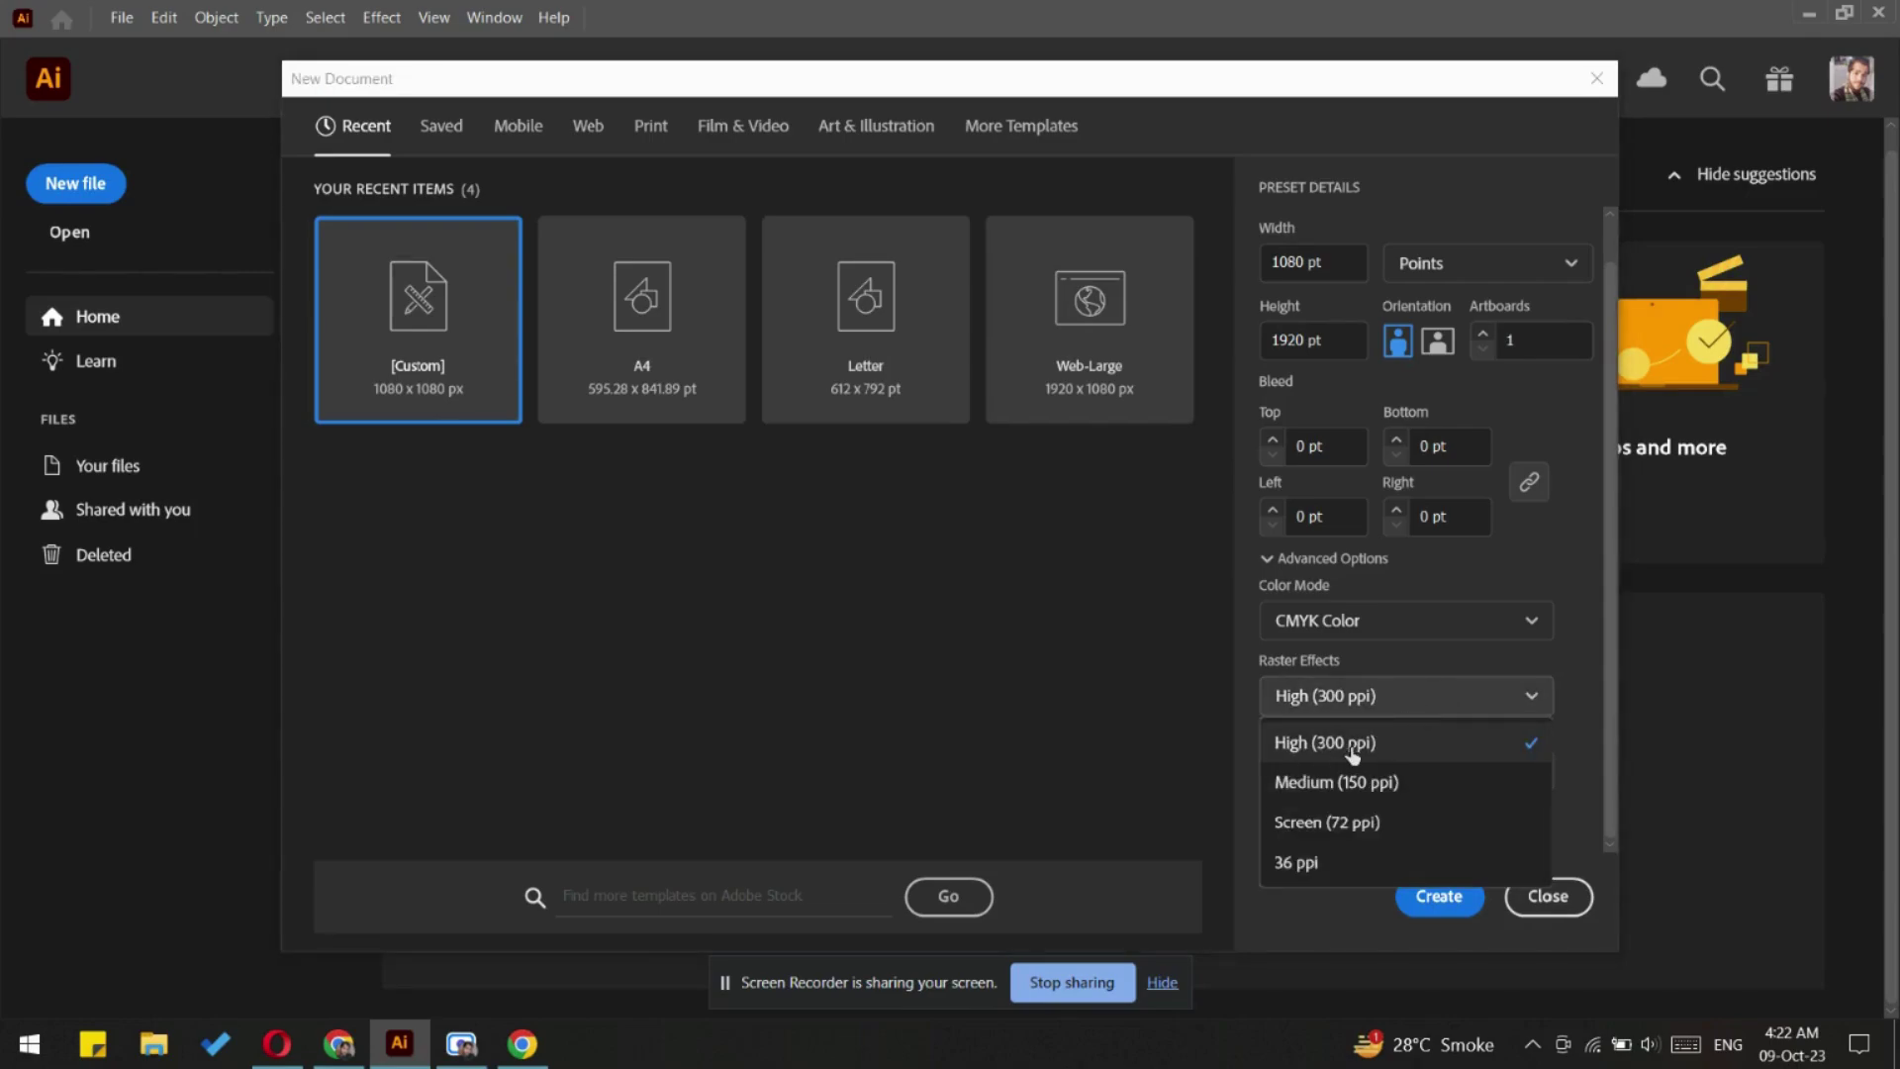
pyautogui.click(1576, 704)
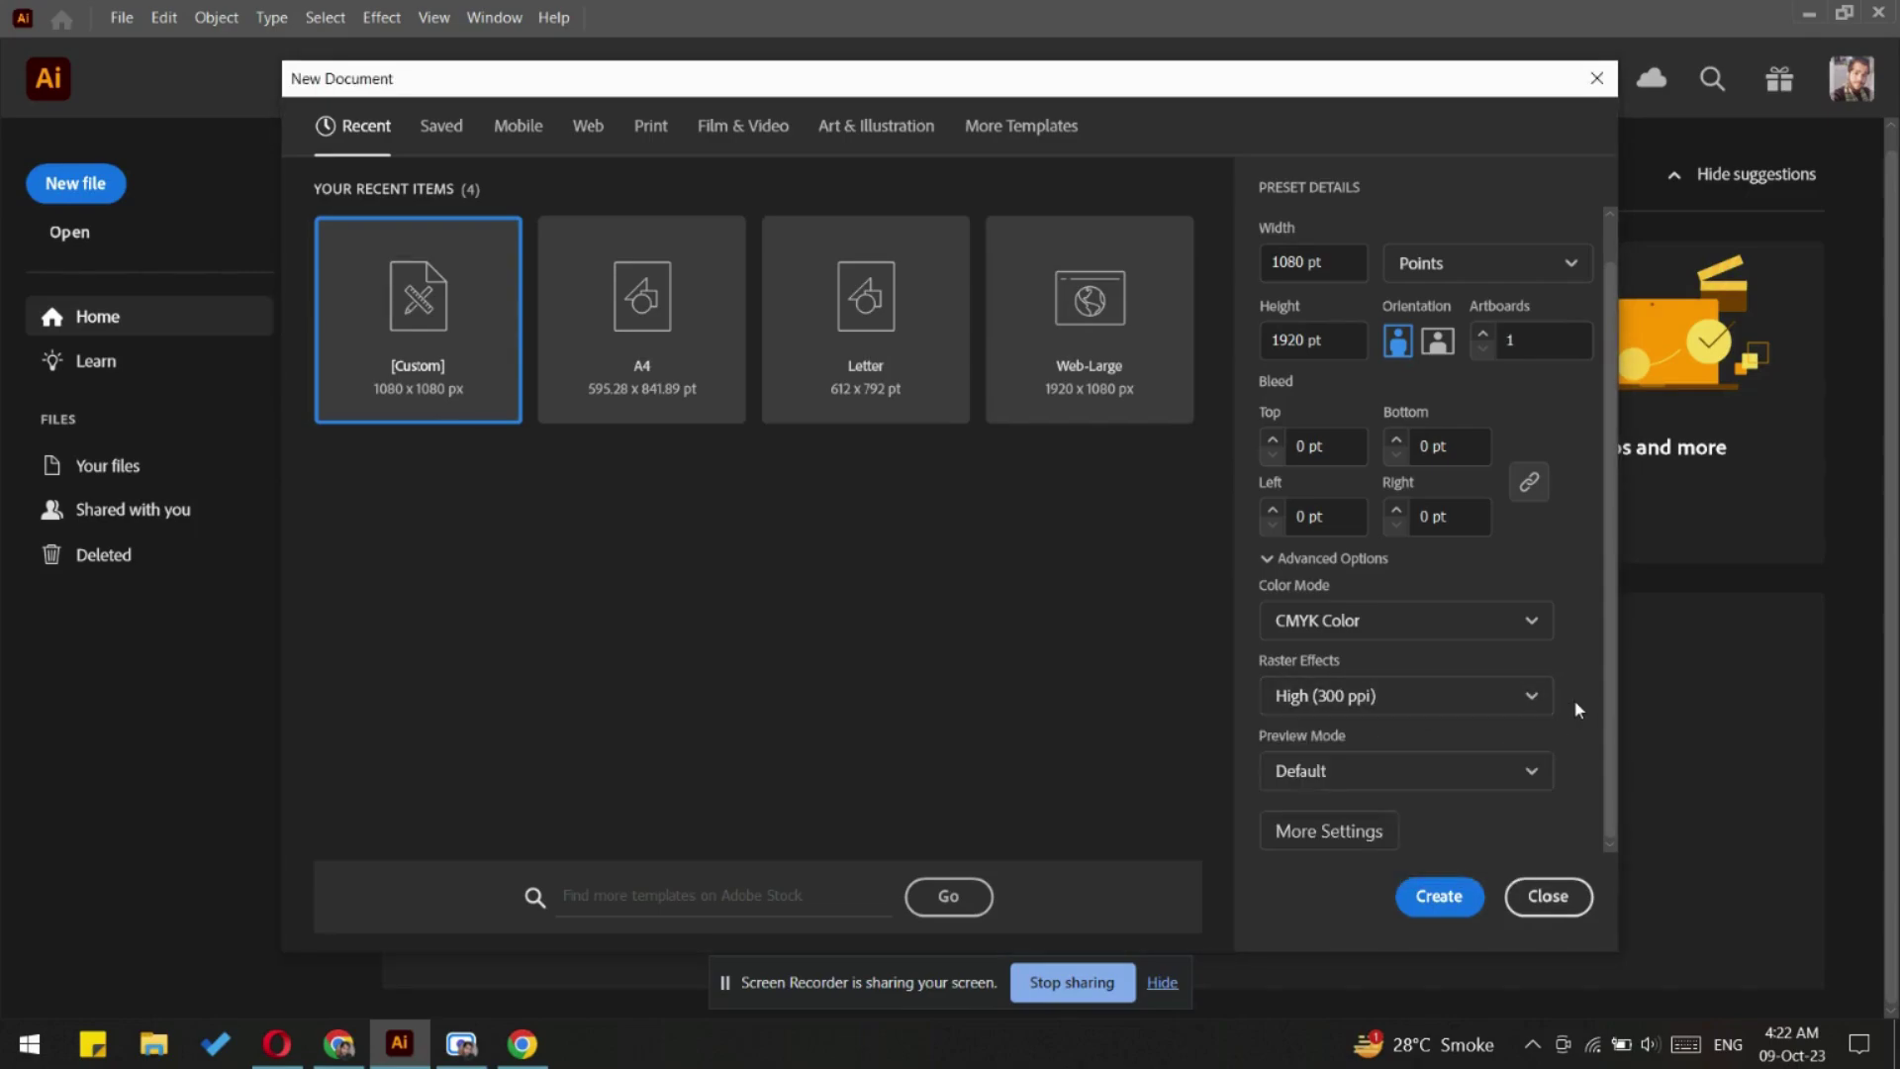
# Create the new 1080 x 1920 pt CMYK document with the configured settings and view its blank artboard
pyautogui.click(1429, 897)
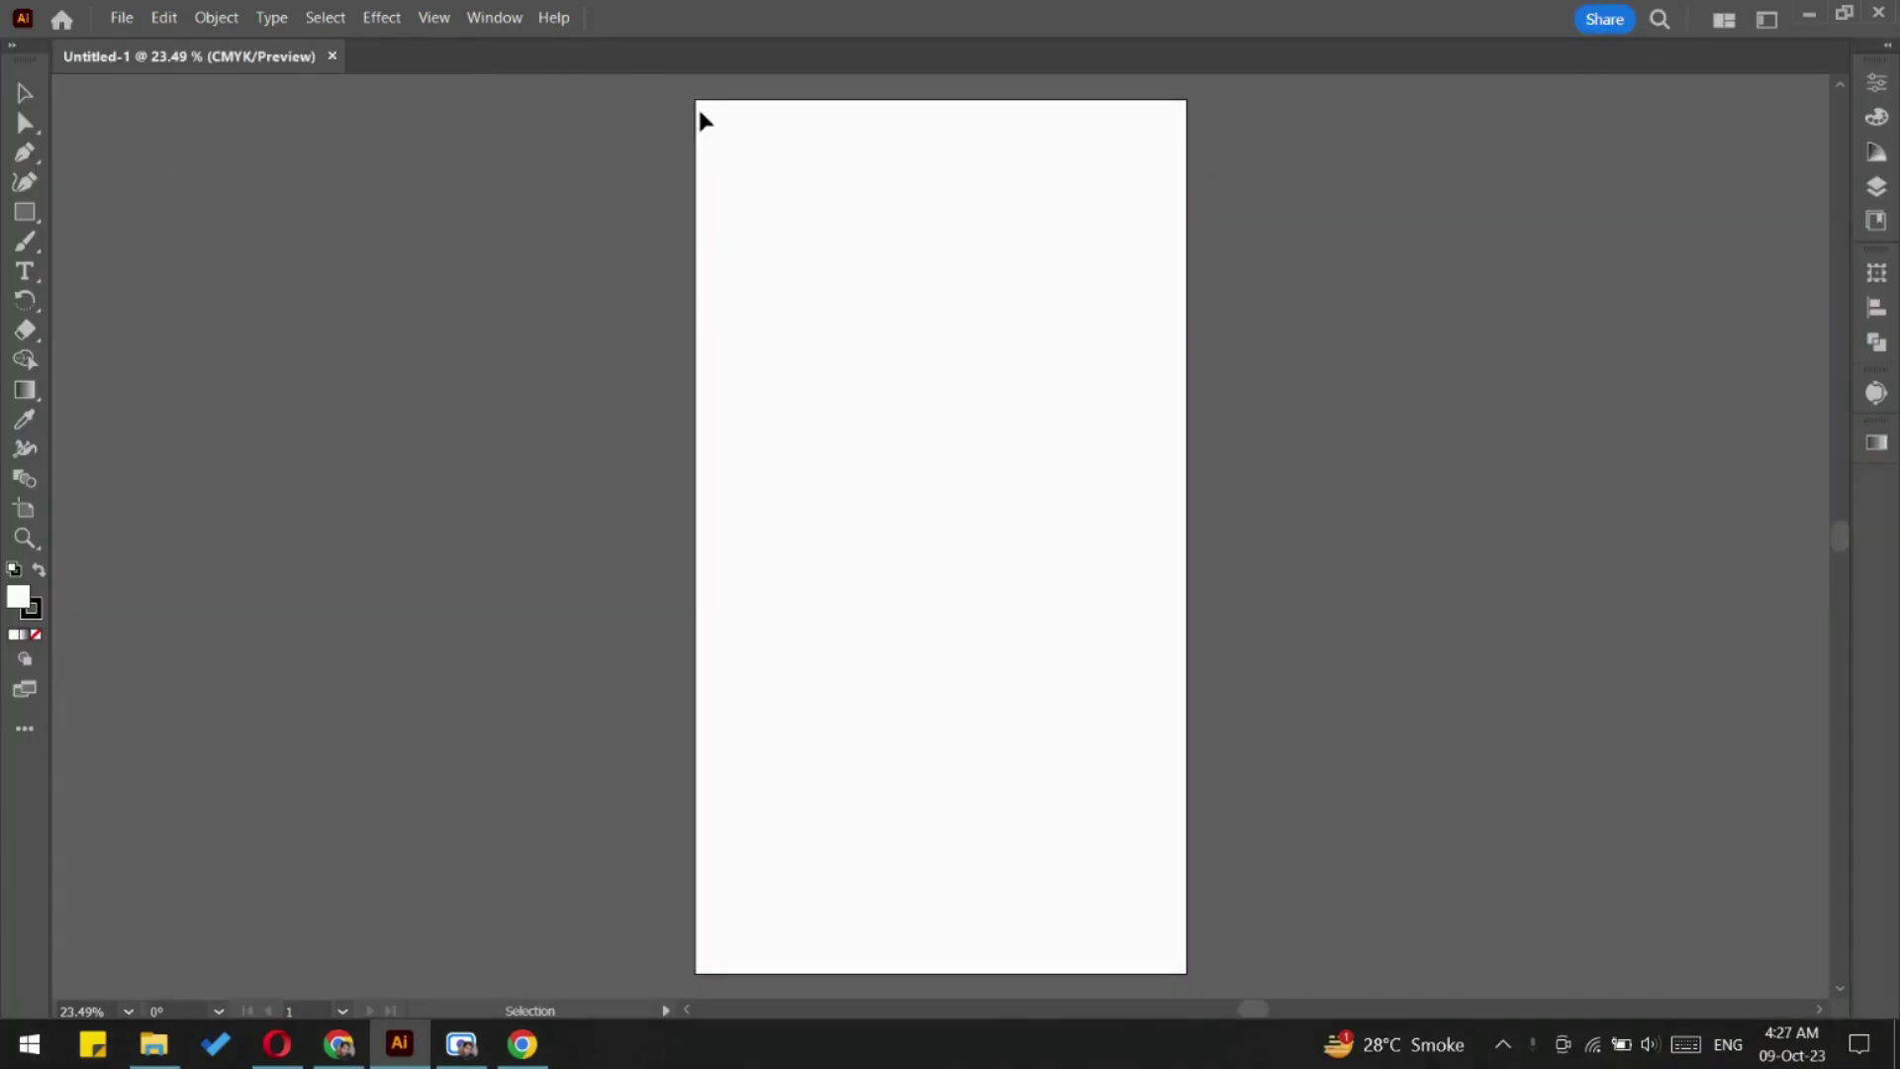
pyautogui.scroll(-2, 1244, 1004)
pyautogui.scroll(4, 1207, 791)
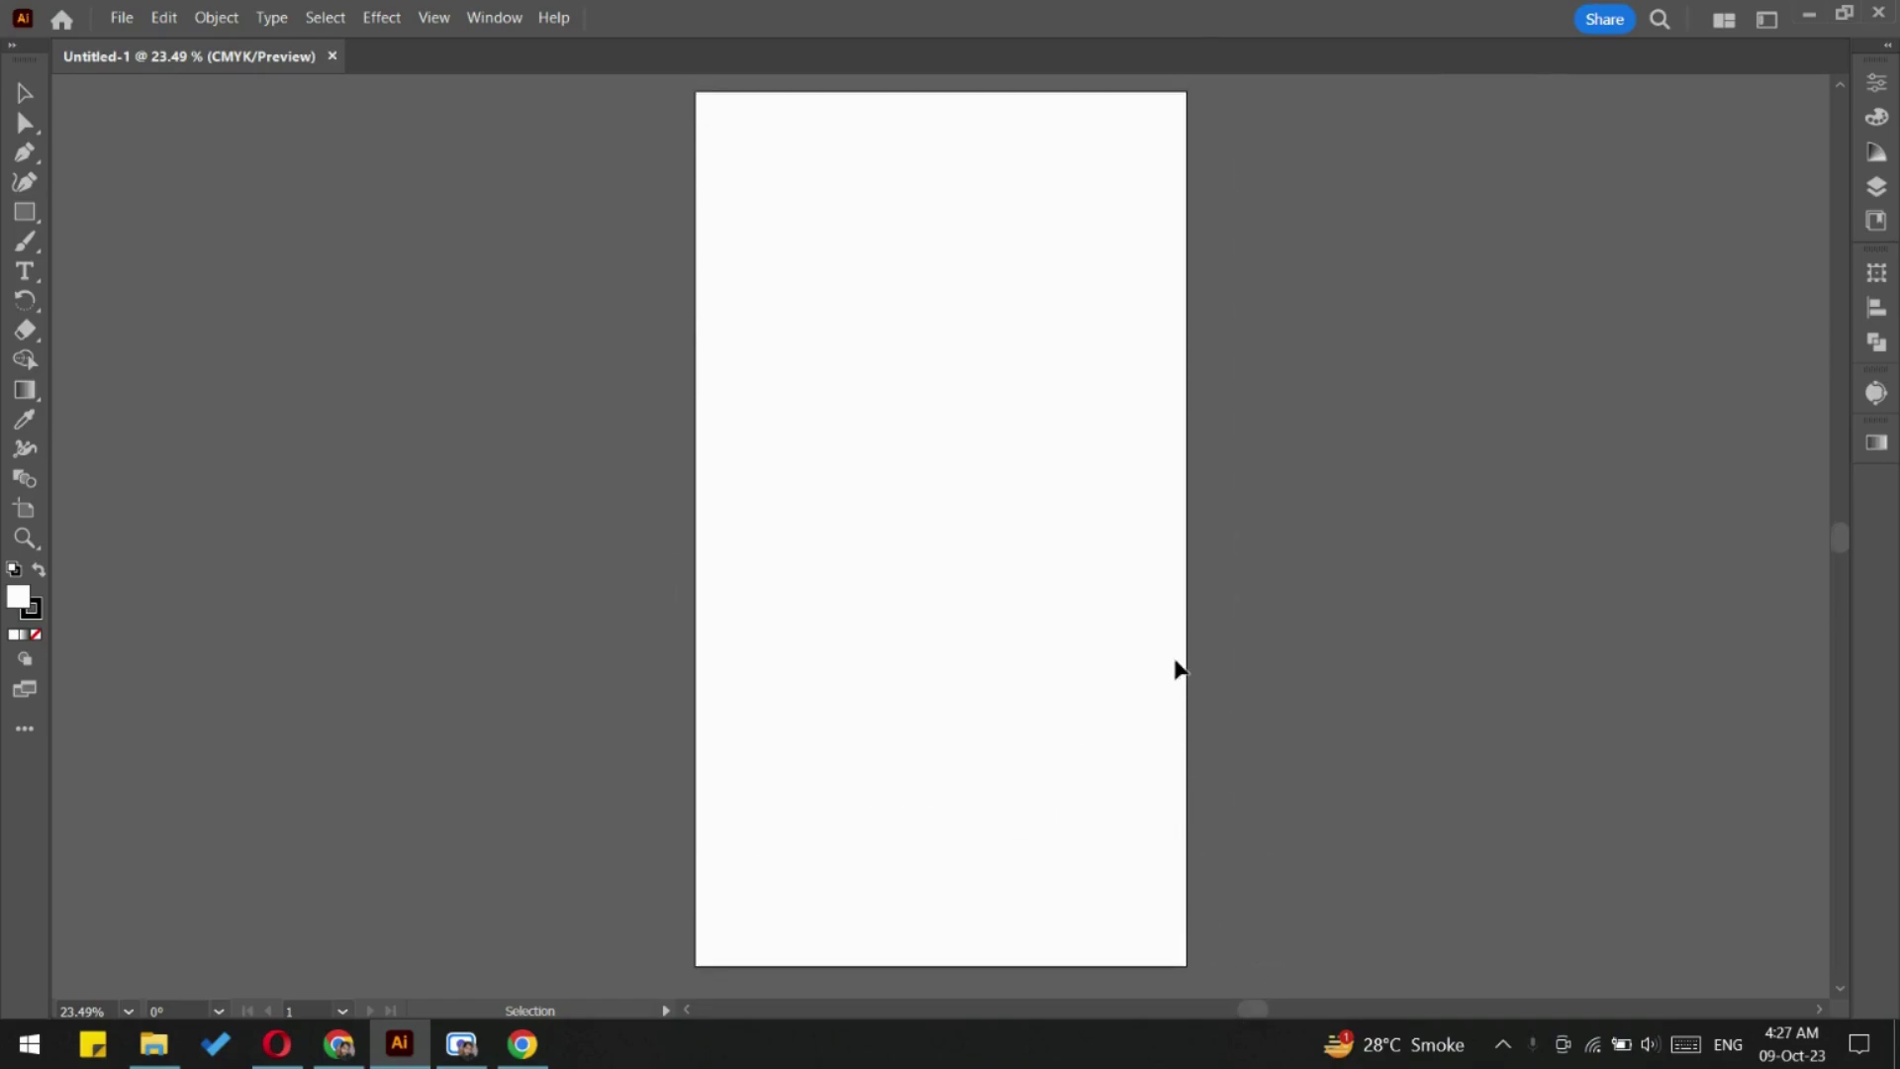
pyautogui.scroll(-2, 1266, 527)
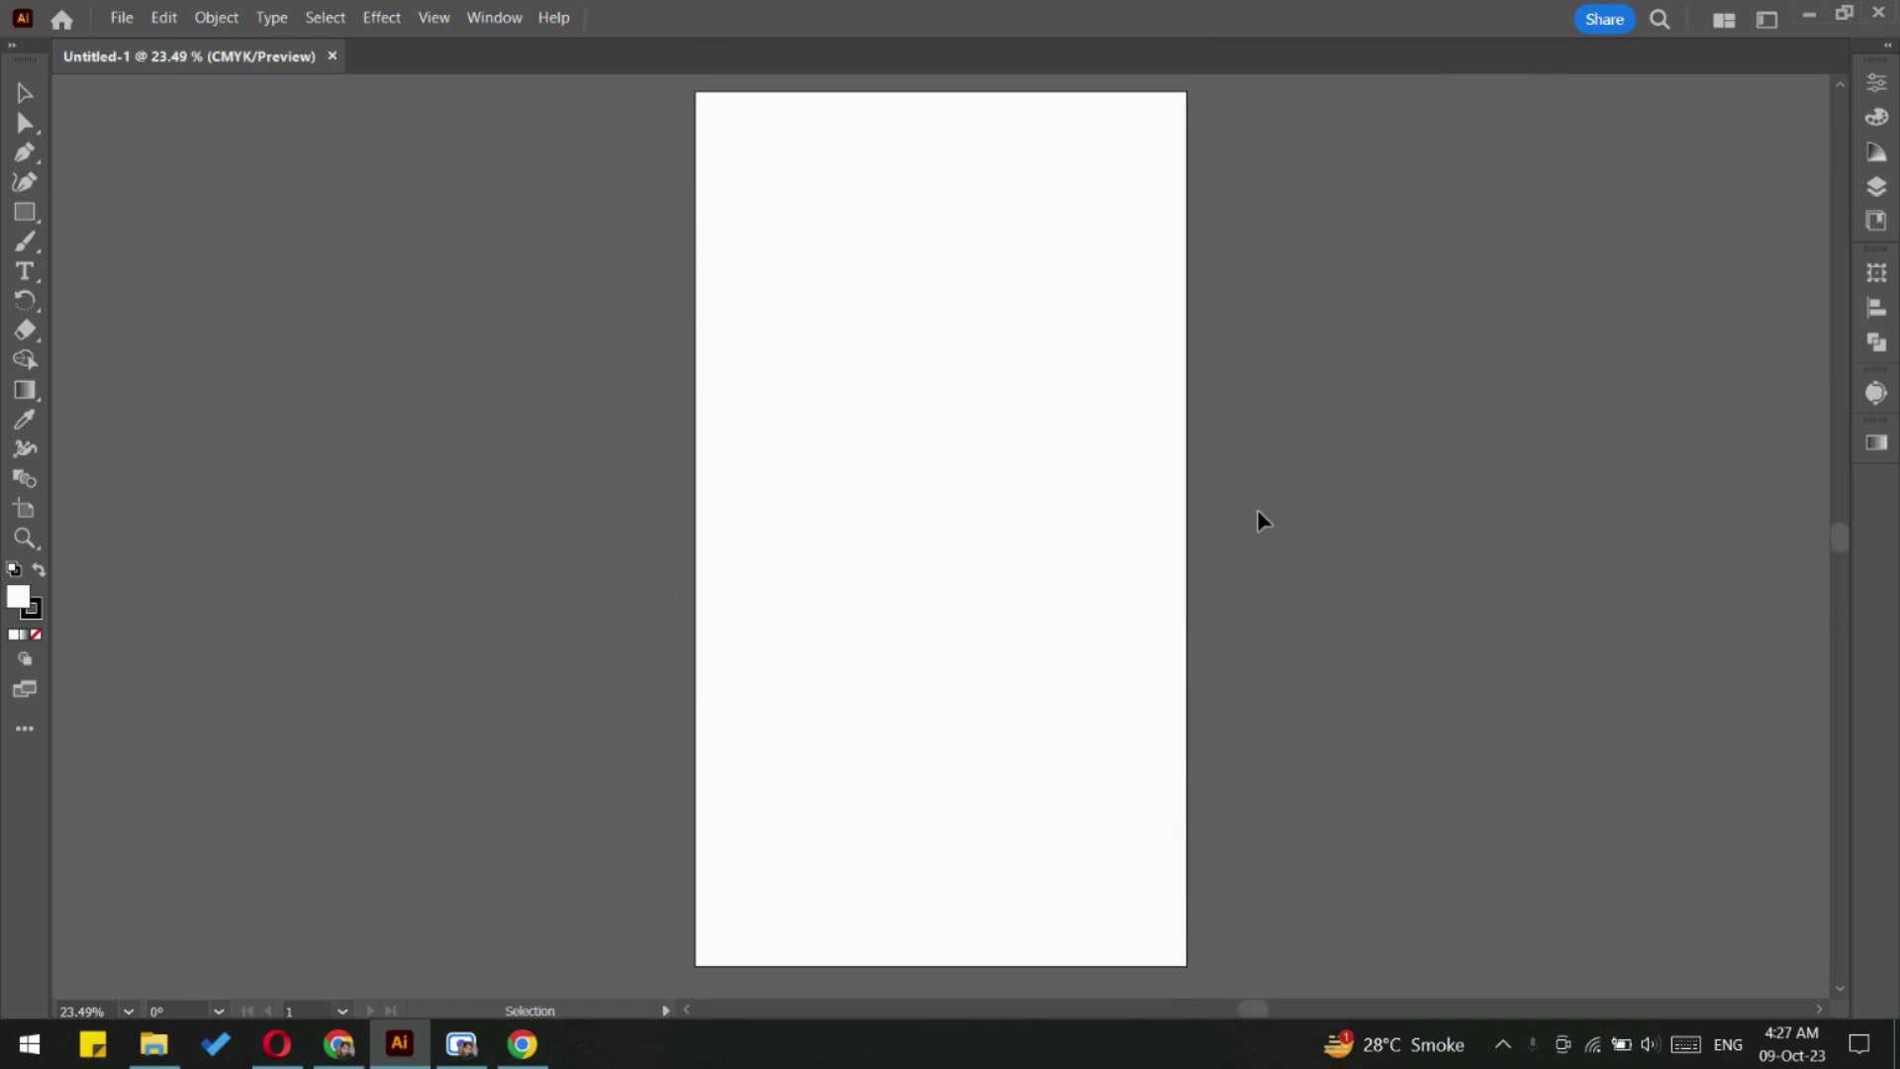
# Try resizing the artboard with the Artboard tool by lowering its upper edge and extending its right edge outward
pyautogui.click(25, 509)
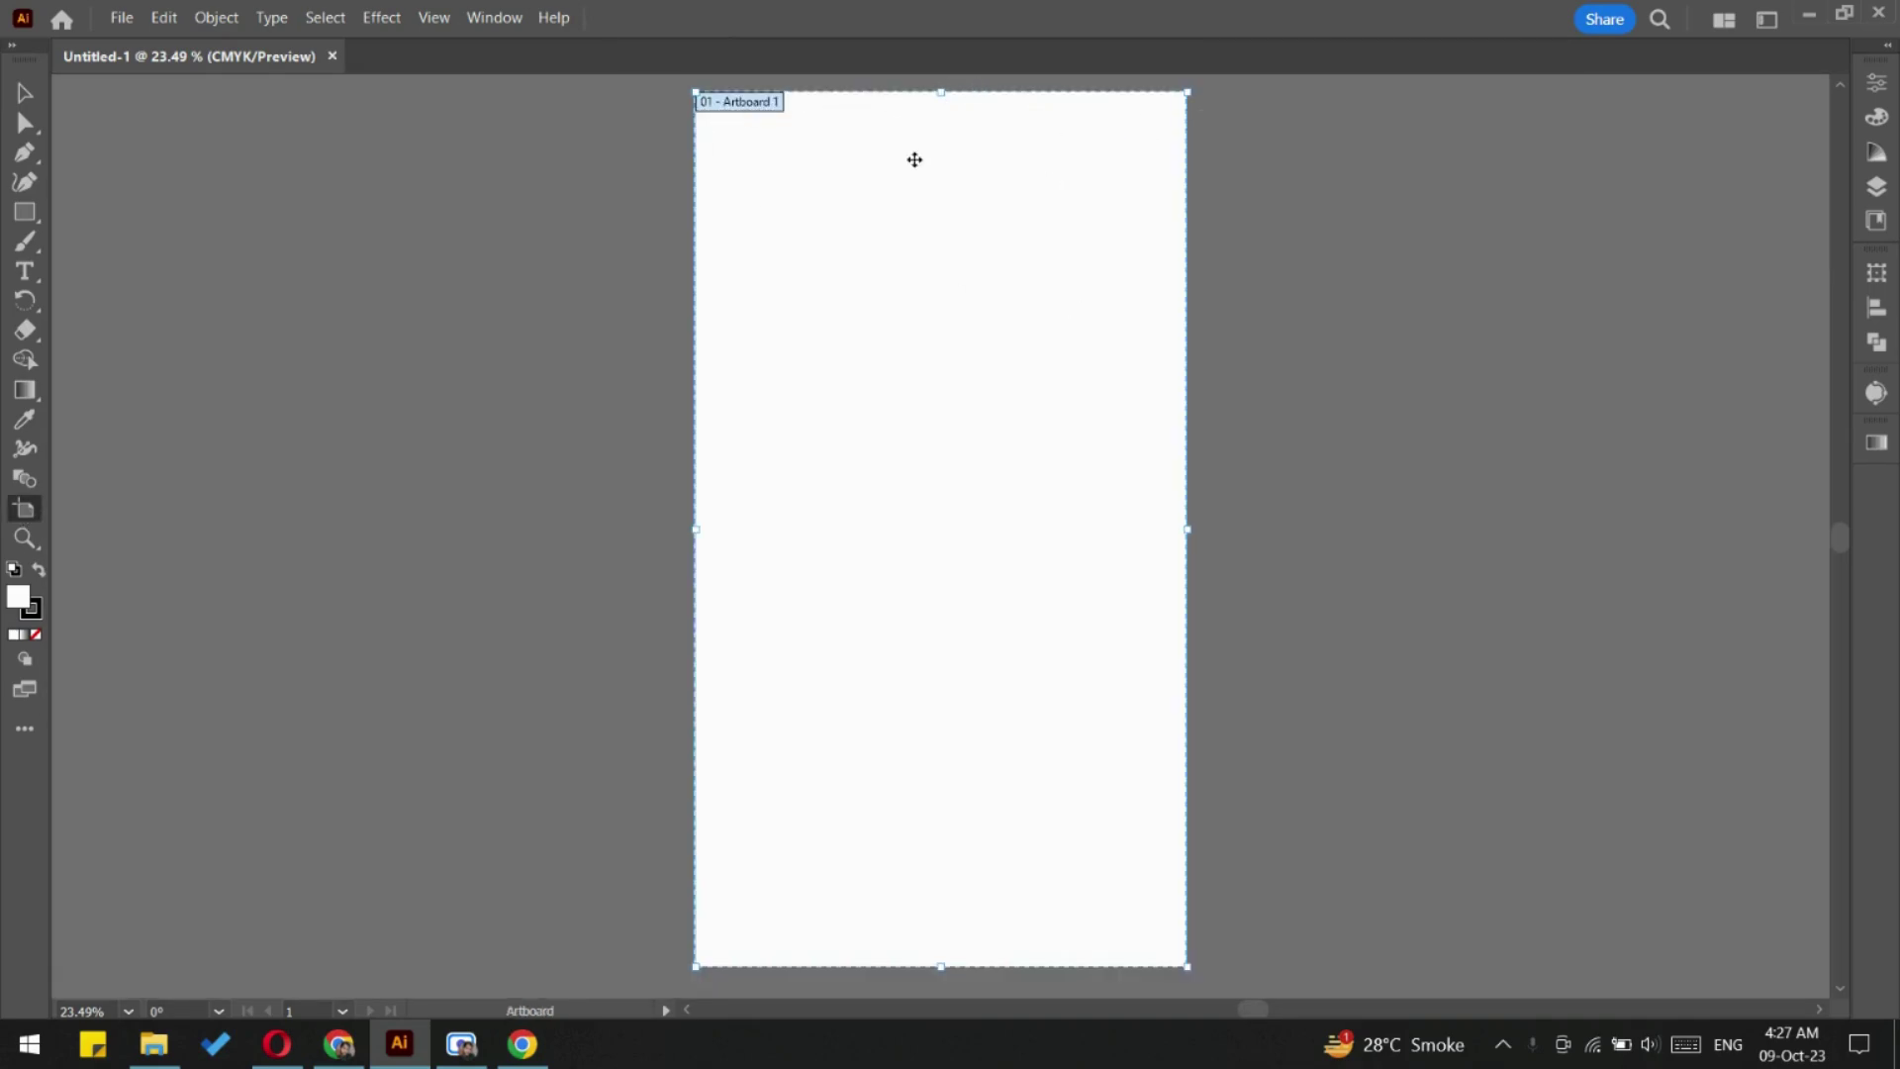
pyautogui.moveTo(944, 94); pyautogui.dragTo(941, 427)
pyautogui.moveTo(1187, 695); pyautogui.dragTo(1465, 696)
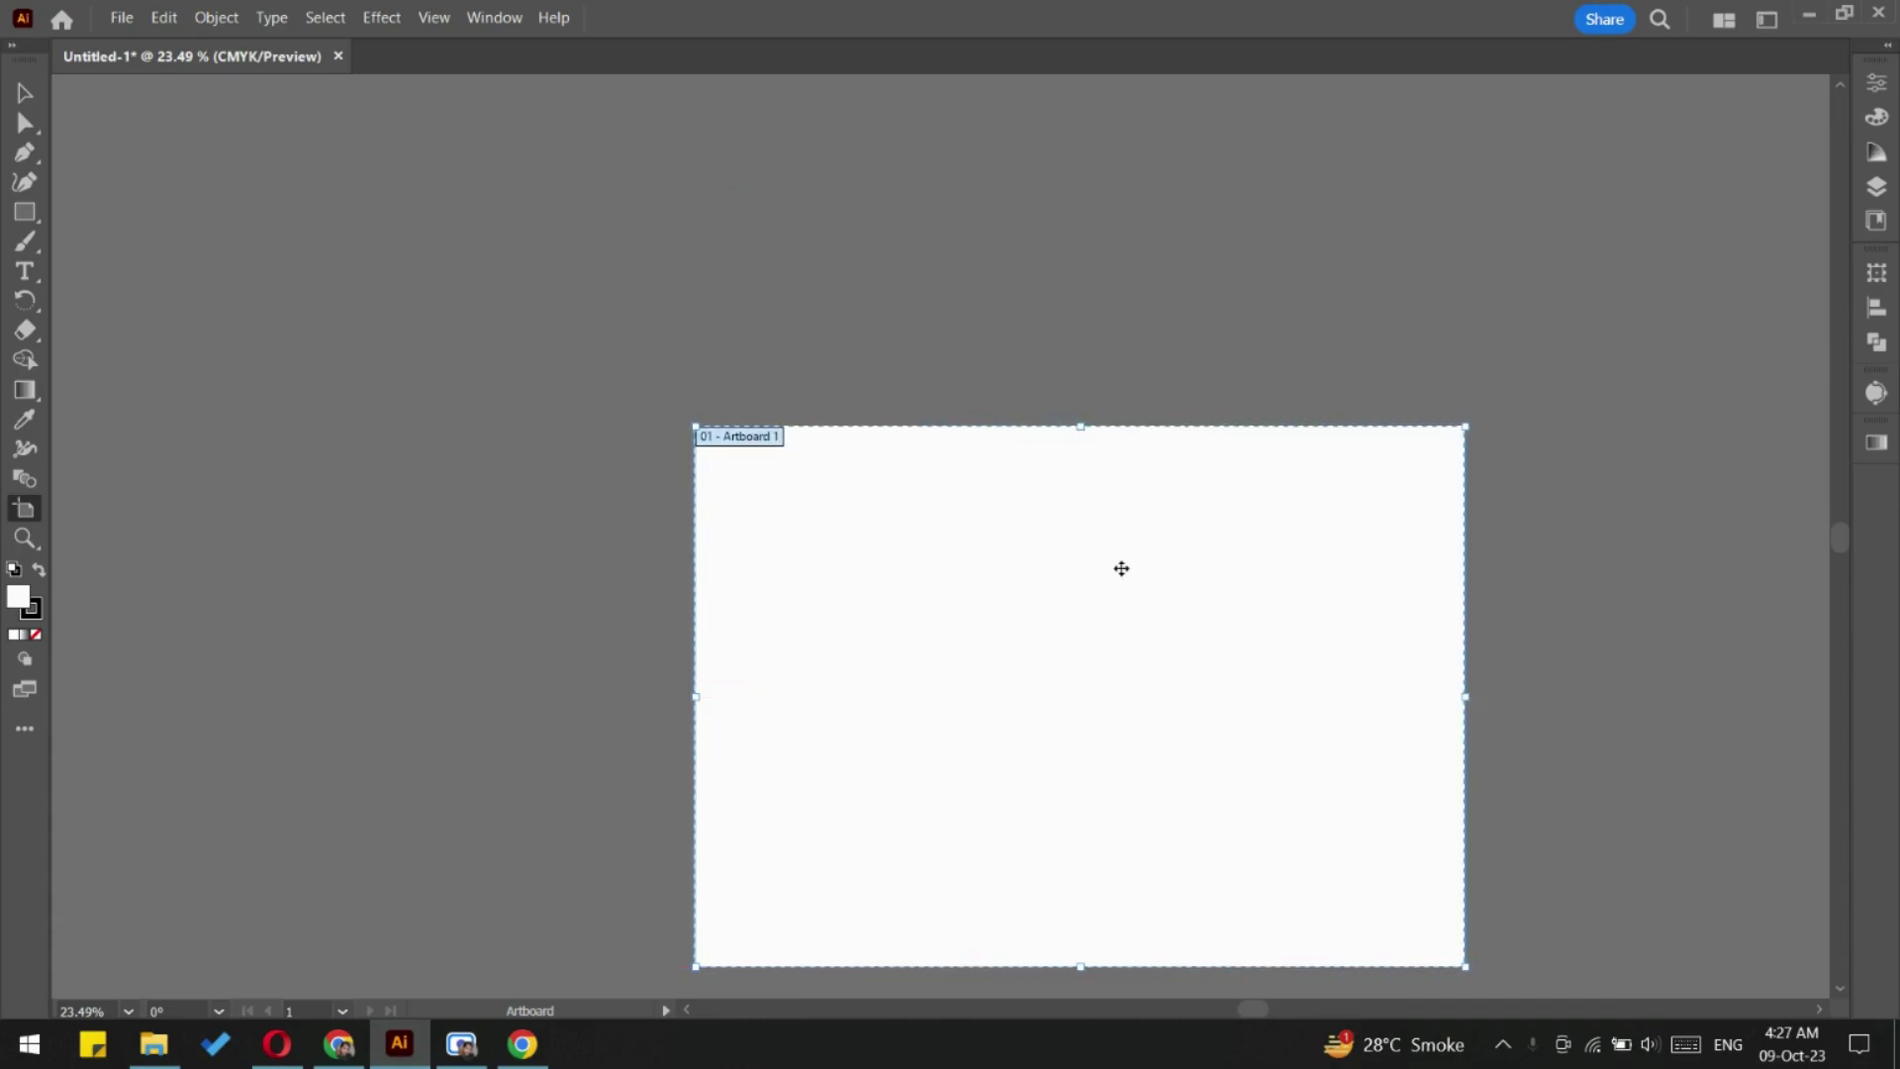
# Undo all the artboard size changes and switch back to the Selection tool
pyautogui.hotkey('ctrl', 'z')
pyautogui.hotkey('ctrl', 'z')
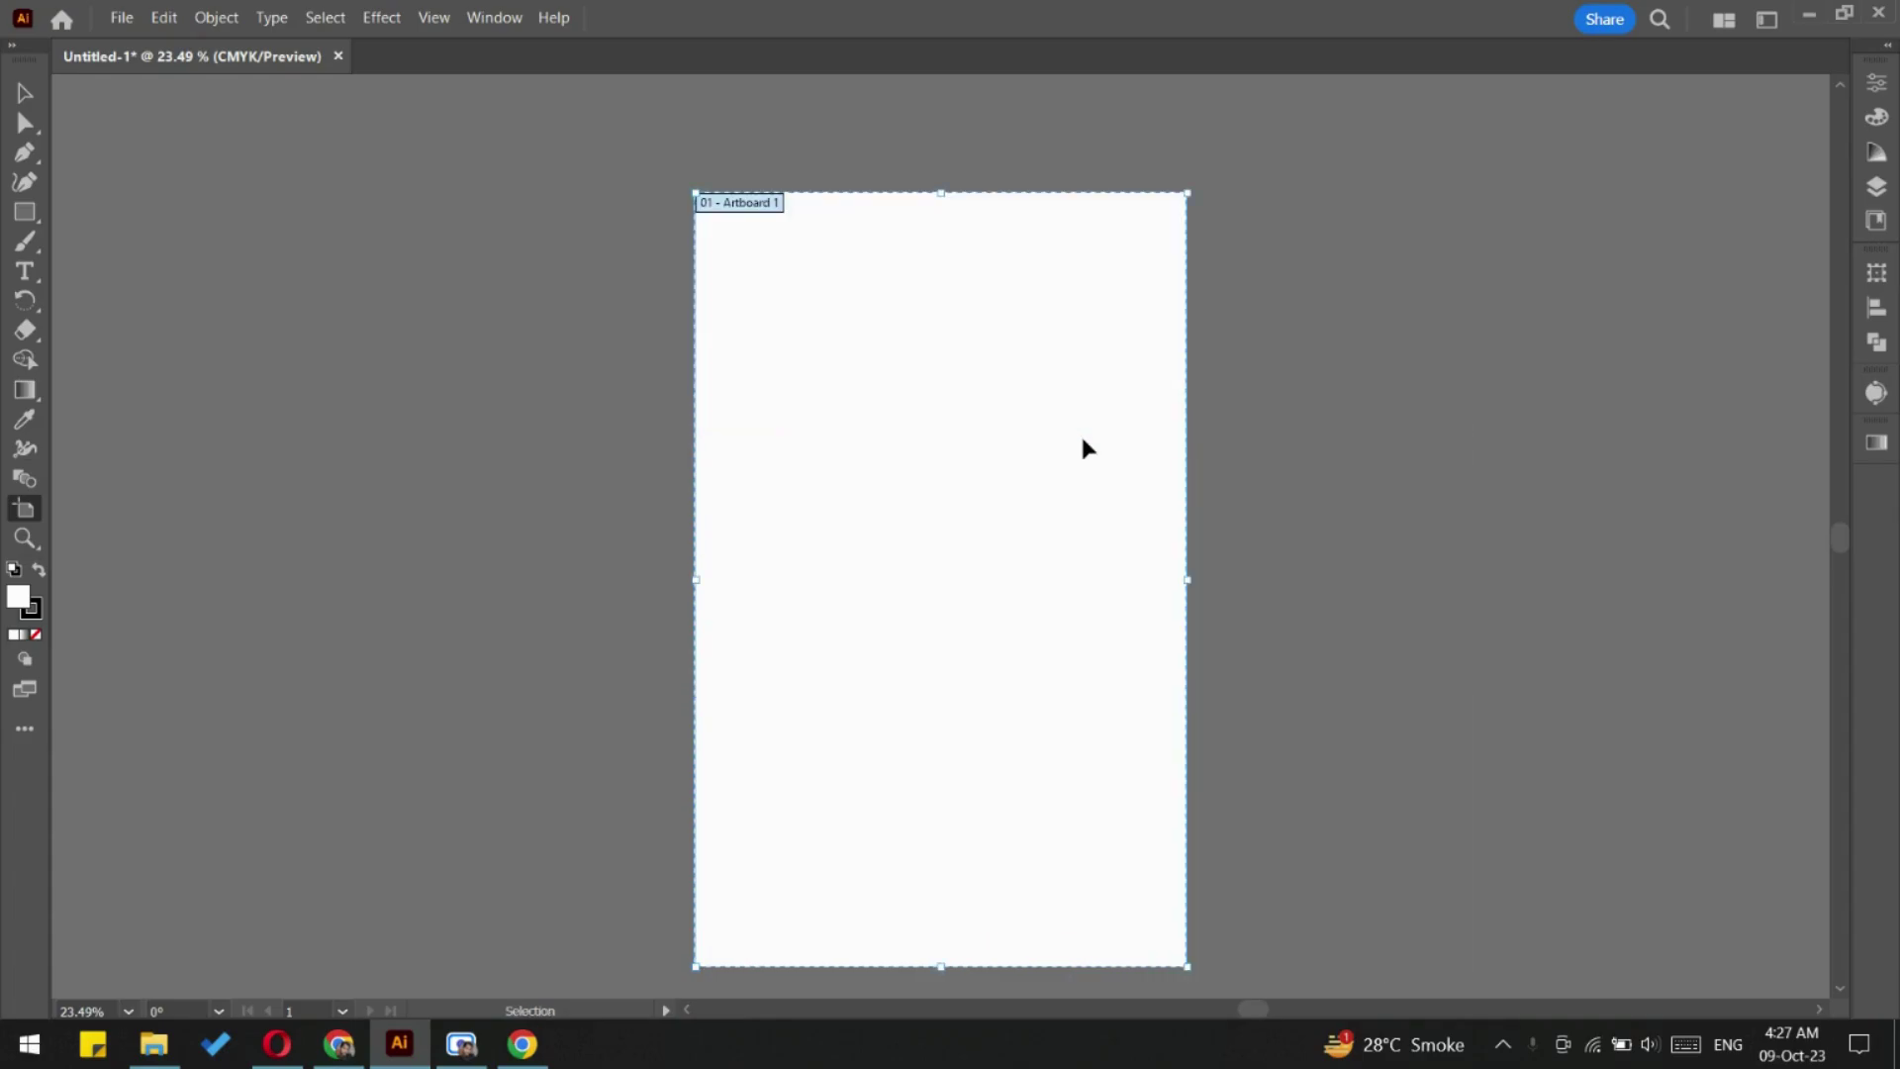
pyautogui.hotkey('ctrl', 'z')
pyautogui.hotkey('ctrl', 'z')
pyautogui.hotkey('ctrl', 'z')
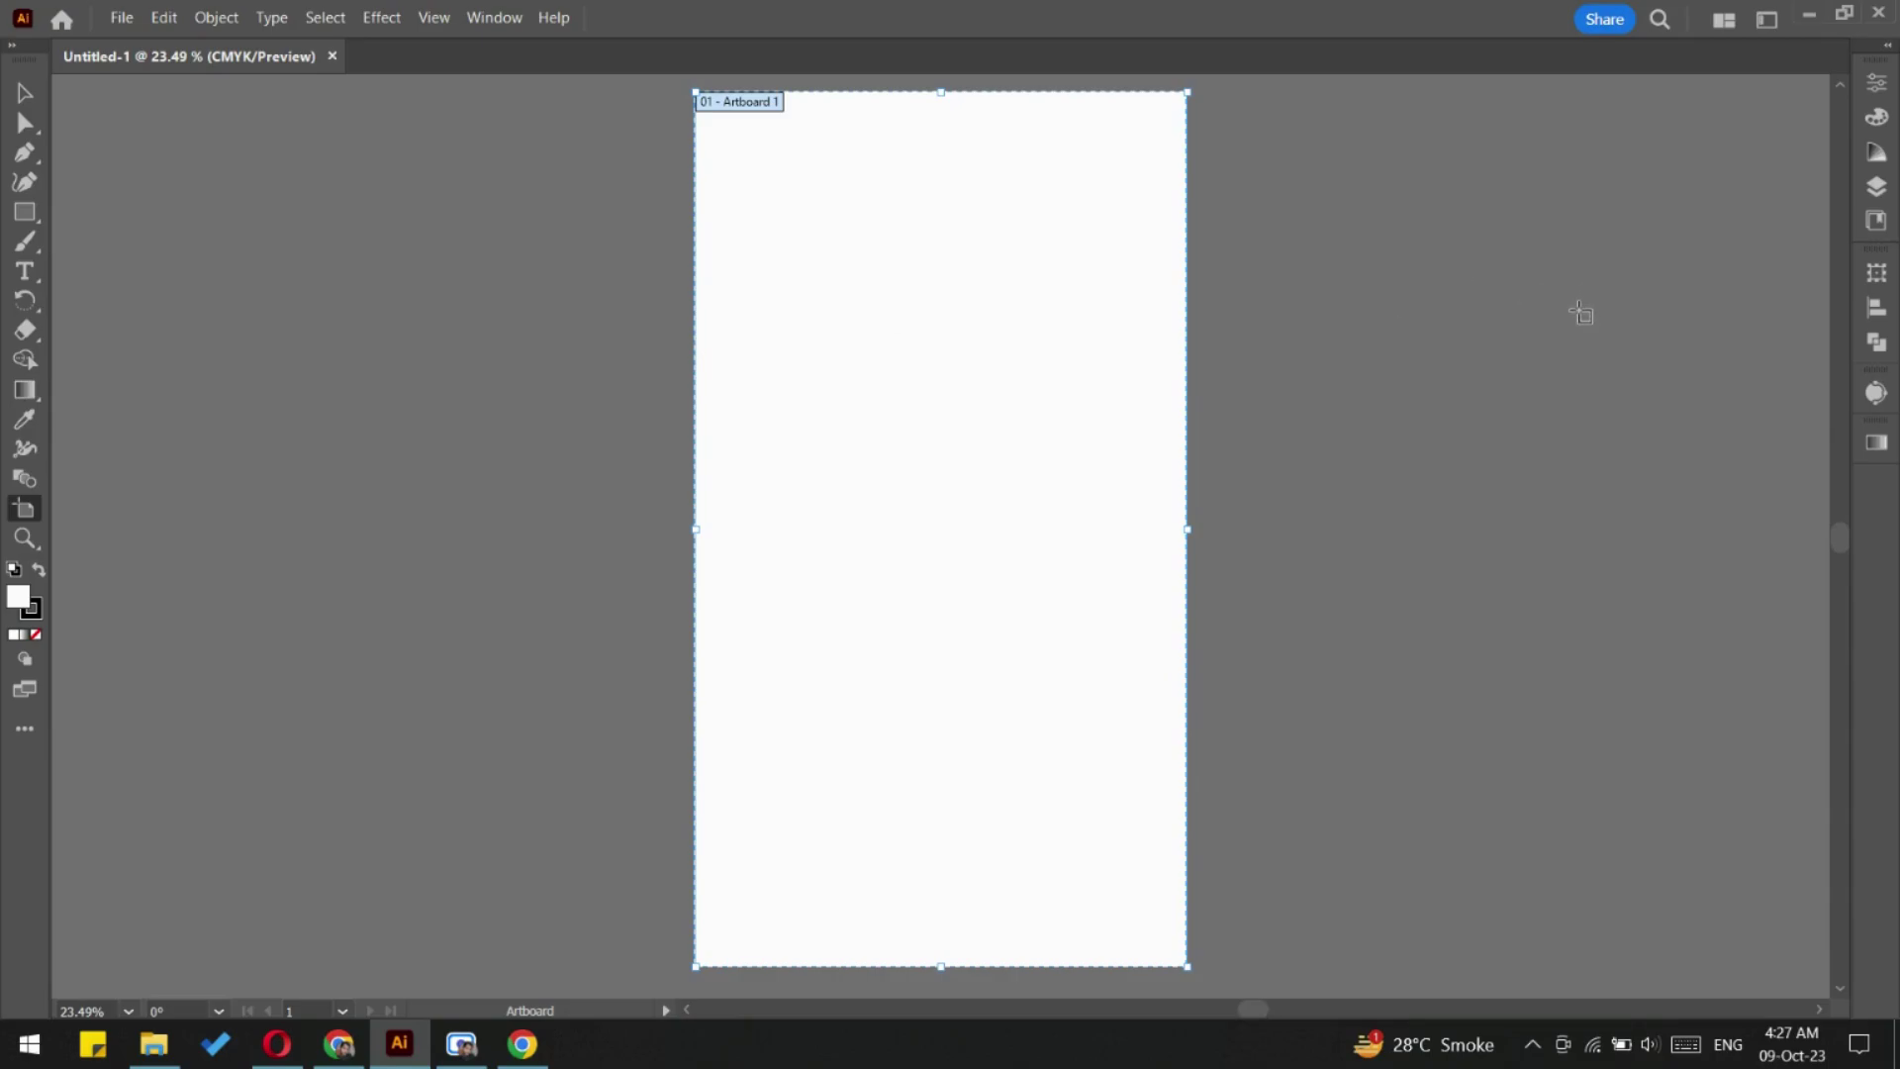
pyautogui.press('v')
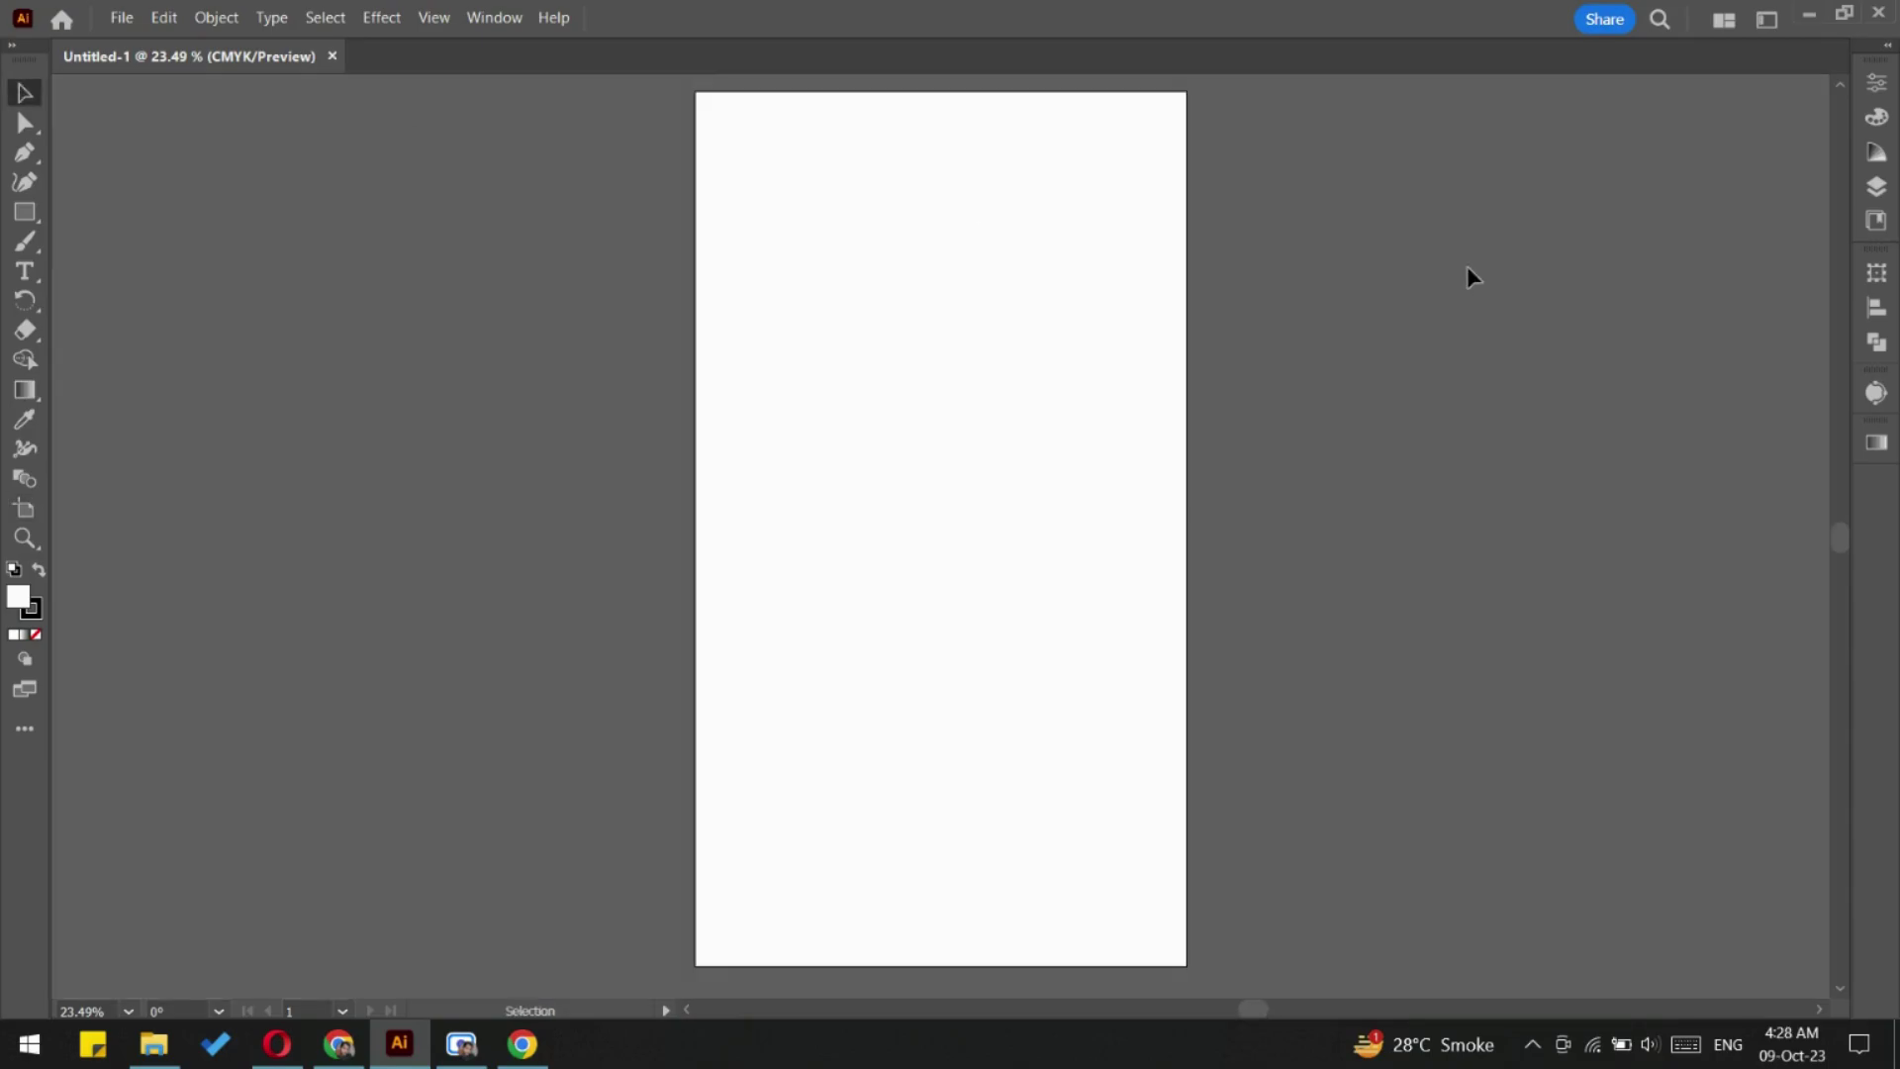